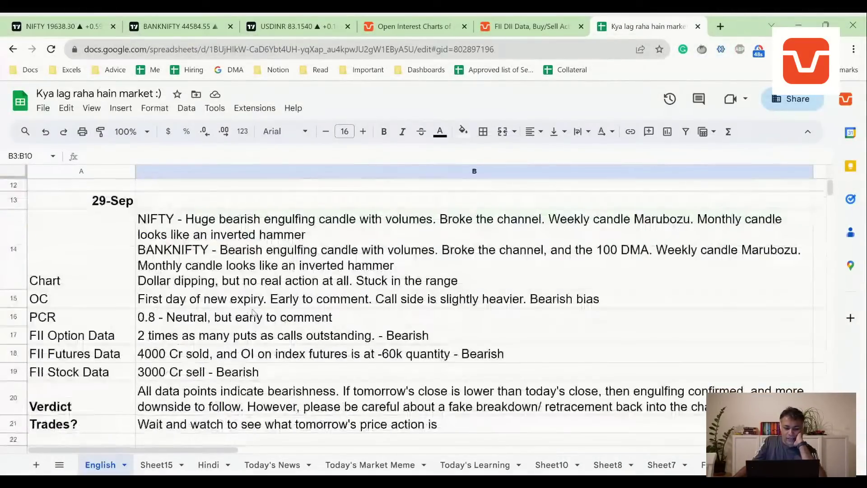
pyautogui.scroll(-3, 244, 303)
# Read the 29-Sep Verdict in B20: all data points bearish, with a fake-breakdown caution.
pyautogui.click(231, 291)
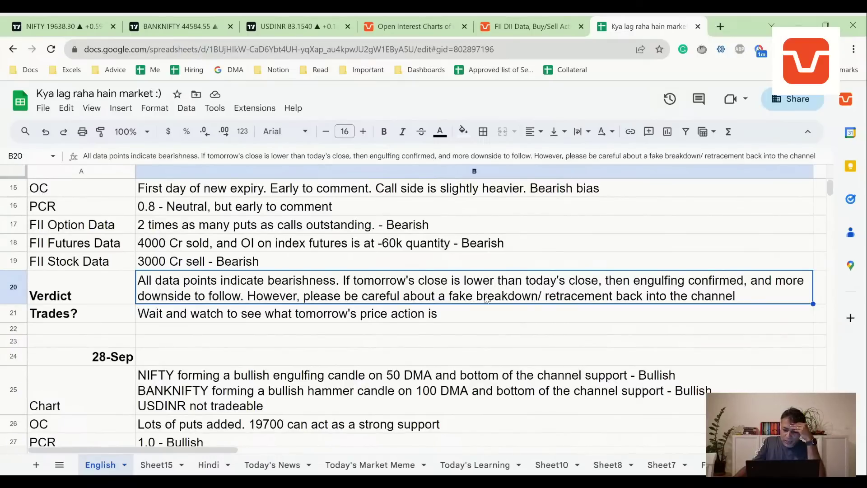
# Zoom the NIFTY daily chart into June–October and shift it to show the September highs.
pyautogui.hotkey('ctrl', '1')
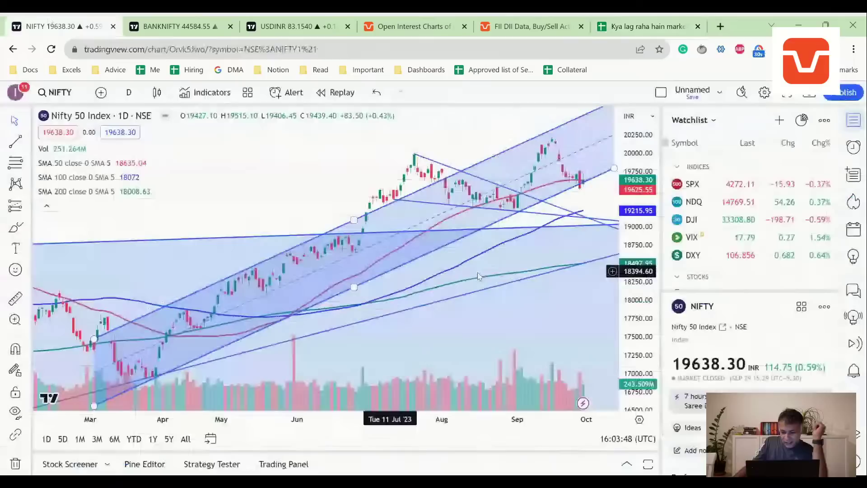
pyautogui.scroll(2, 387, 224)
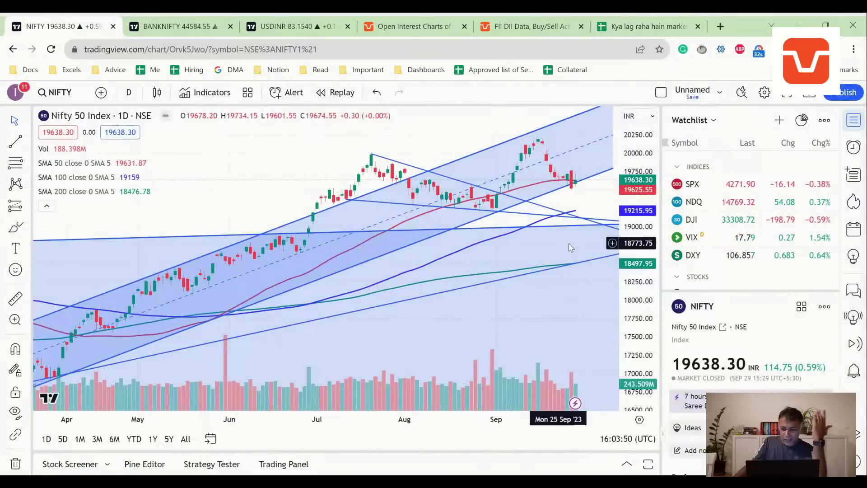
pyautogui.scroll(-2, 569, 243)
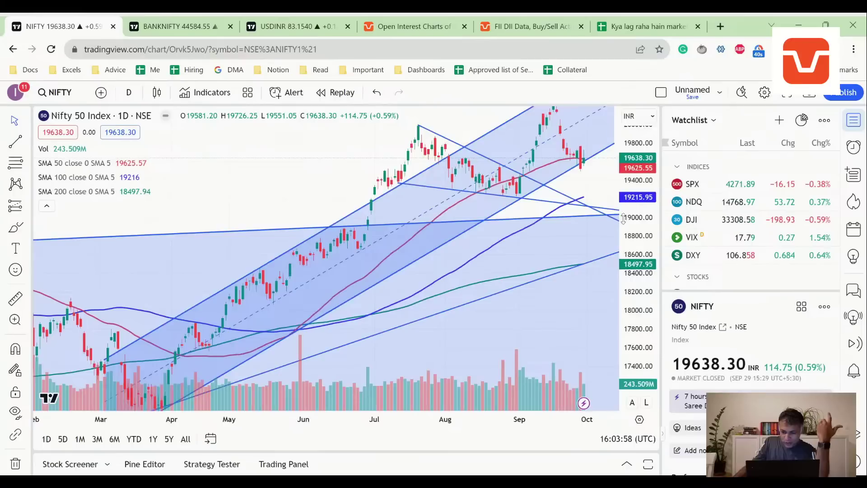
pyautogui.scroll(3, 587, 237)
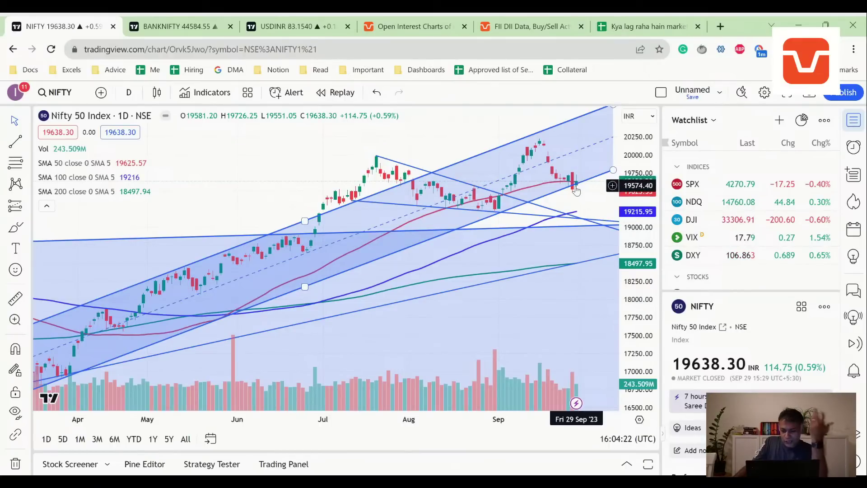
pyautogui.scroll(3, 578, 233)
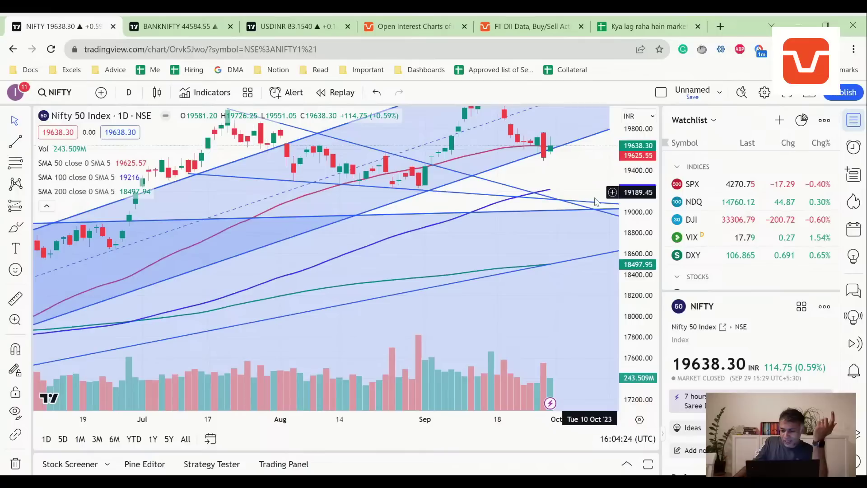
pyautogui.moveTo(585, 217); pyautogui.dragTo(583, 305)
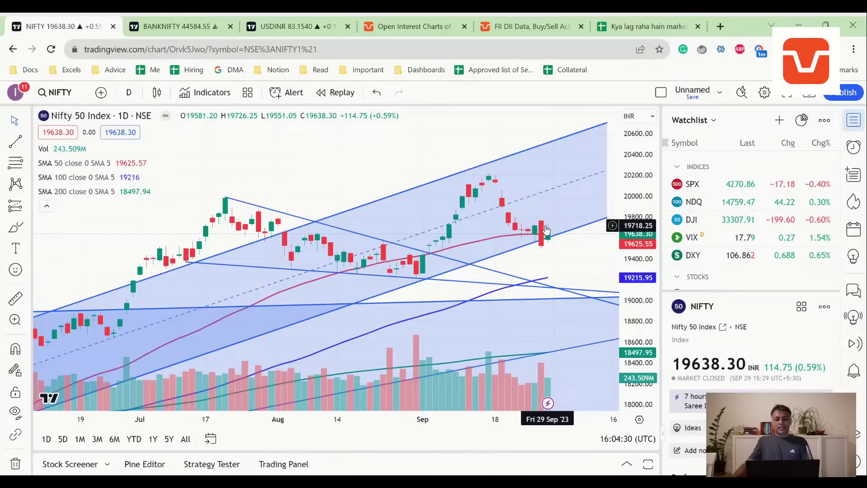
# Zoom and stretch the BANKNIFTY daily candles around the latest bars, then go back to NIFTY.
pyautogui.hotkey('ctrl', 'Tab')
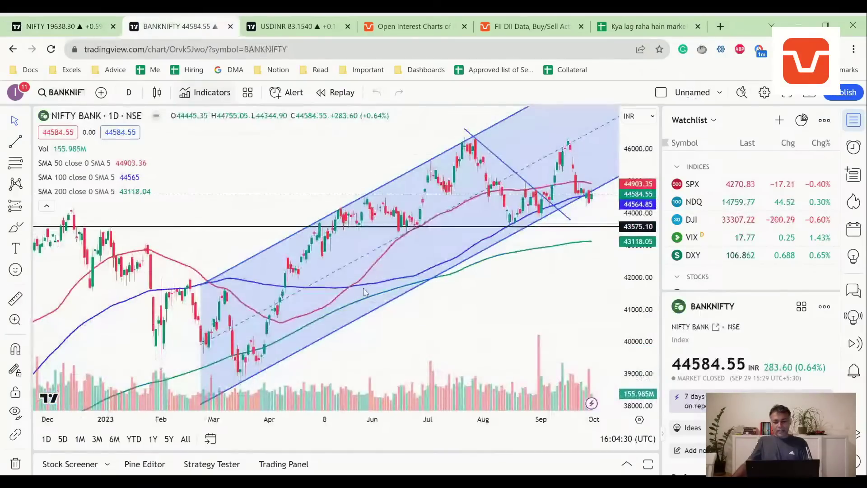
pyautogui.scroll(5, 405, 351)
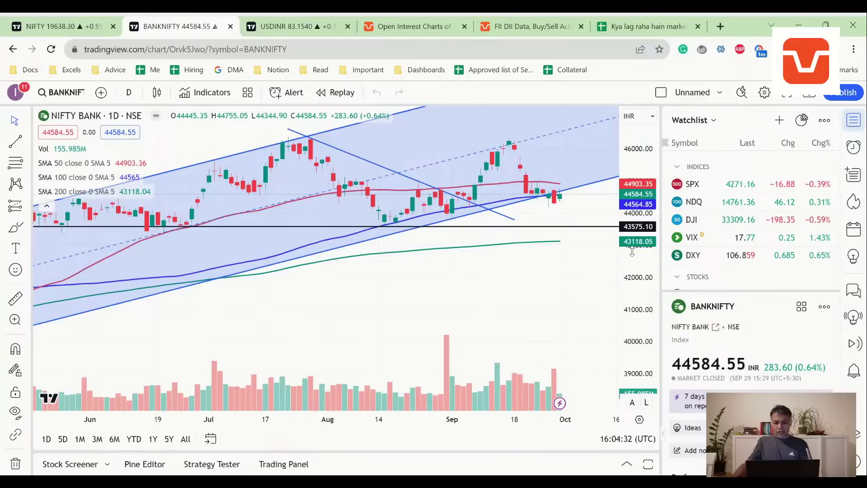
pyautogui.moveTo(634, 271); pyautogui.dragTo(634, 251)
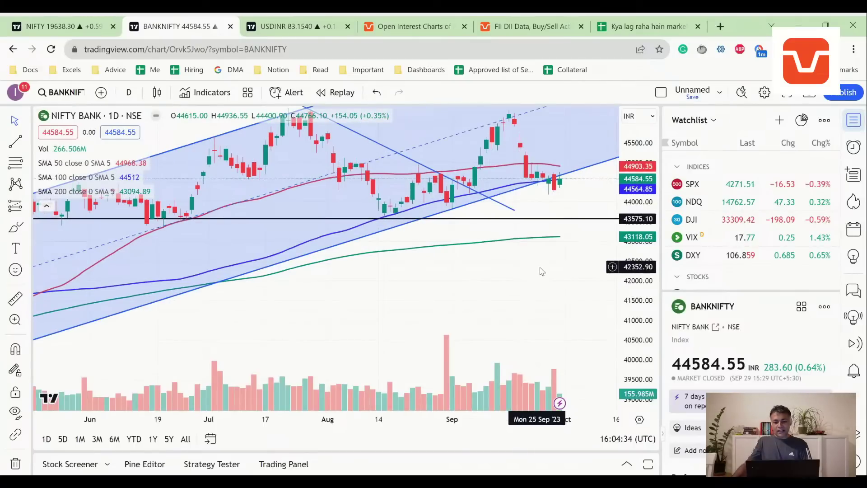
pyautogui.moveTo(544, 270); pyautogui.dragTo(566, 296)
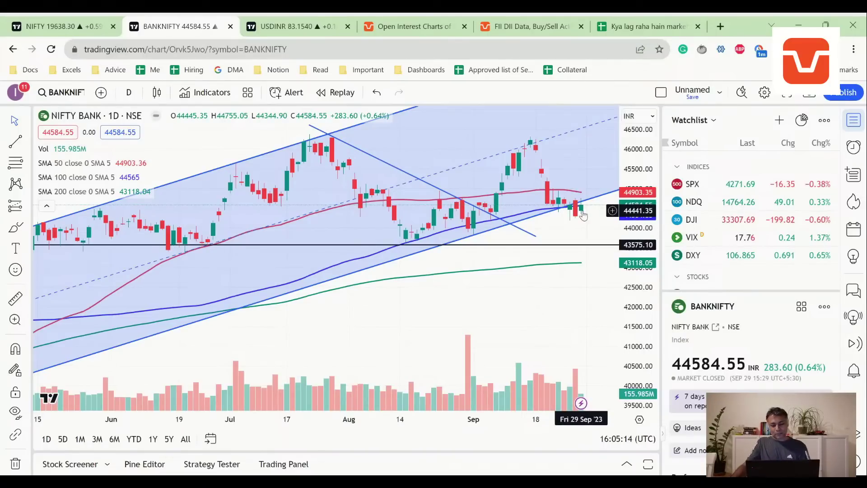
pyautogui.scroll(3, 583, 215)
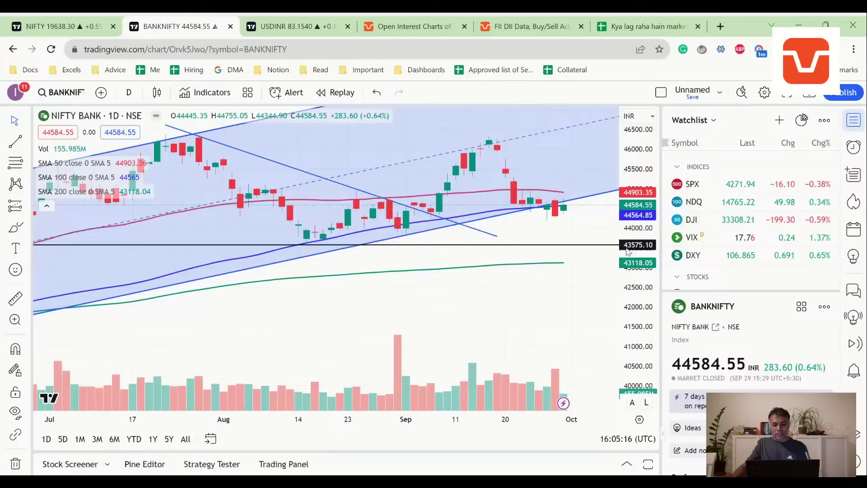
pyautogui.moveTo(639, 245); pyautogui.dragTo(590, 271)
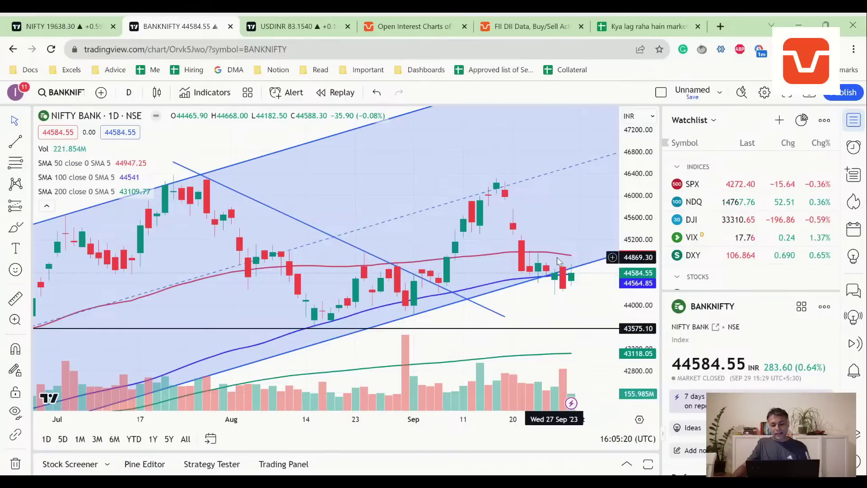
pyautogui.hotkey('ctrl', 'pageup')
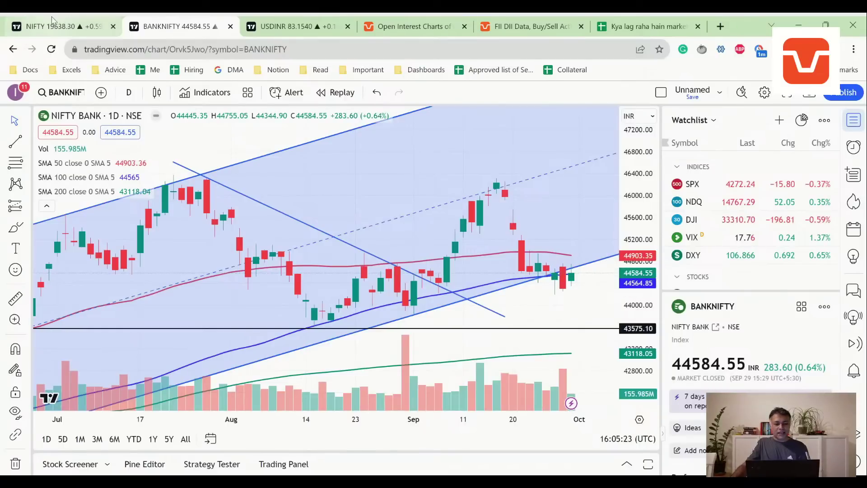
pyautogui.hotkey('ctrl', 'pagedown')
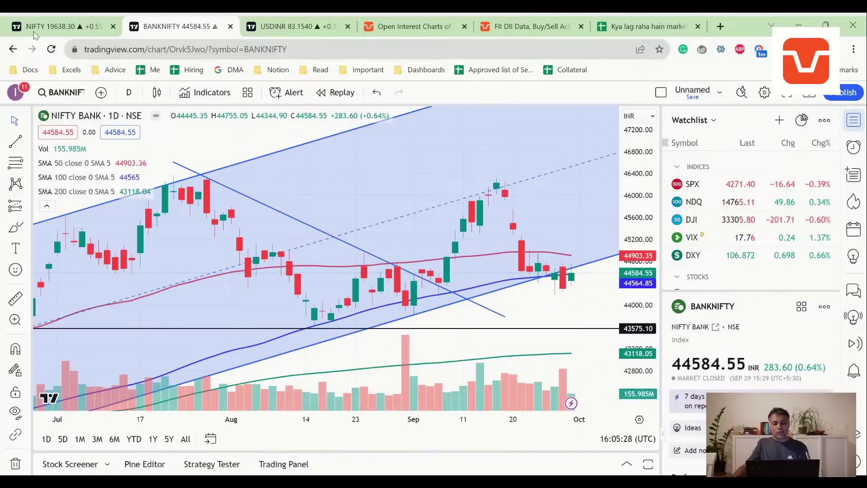
pyautogui.click(55, 26)
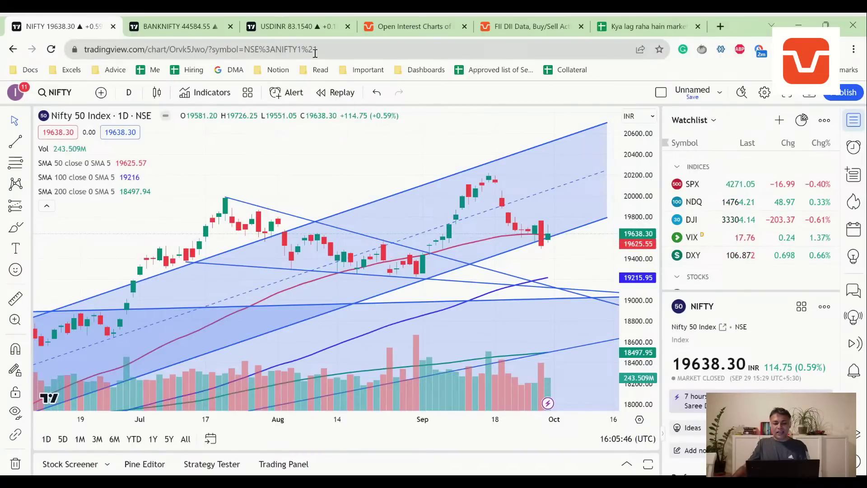
# In B3, note both indices formed a daily Bullish Harami and a Tuesday close above Friday resumes the bull trend.
pyautogui.click(646, 26)
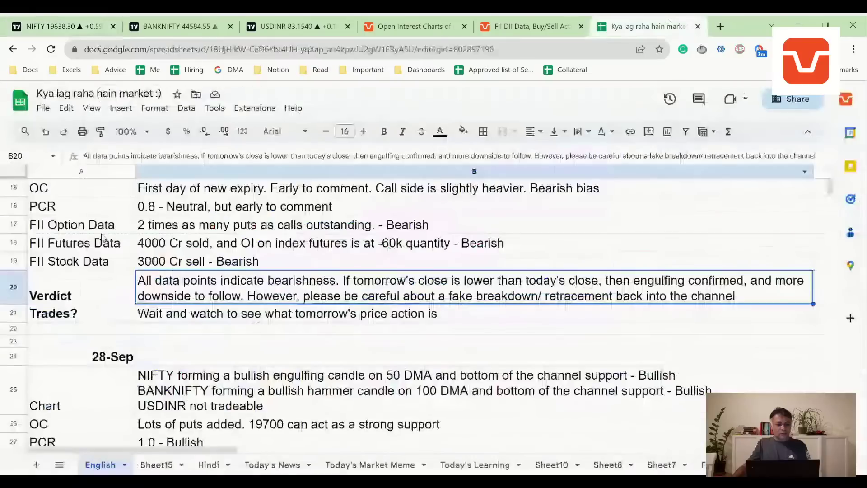
pyautogui.click(204, 221)
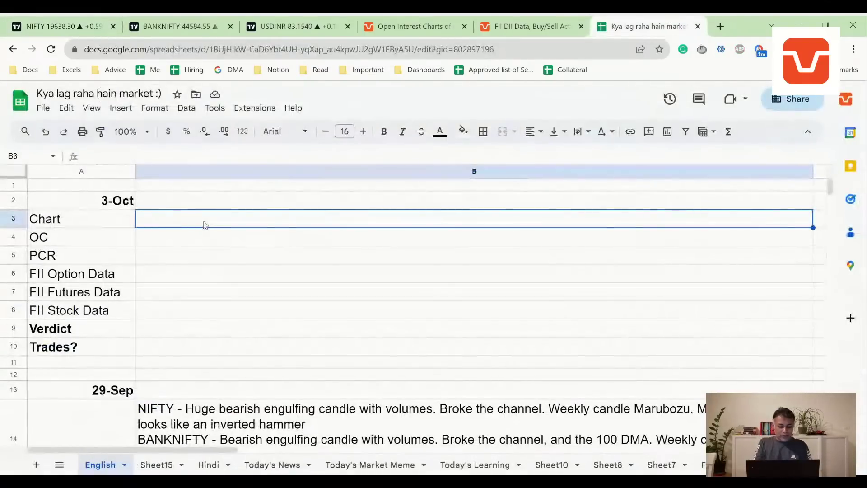
pyautogui.write('NIFTY and BANK')
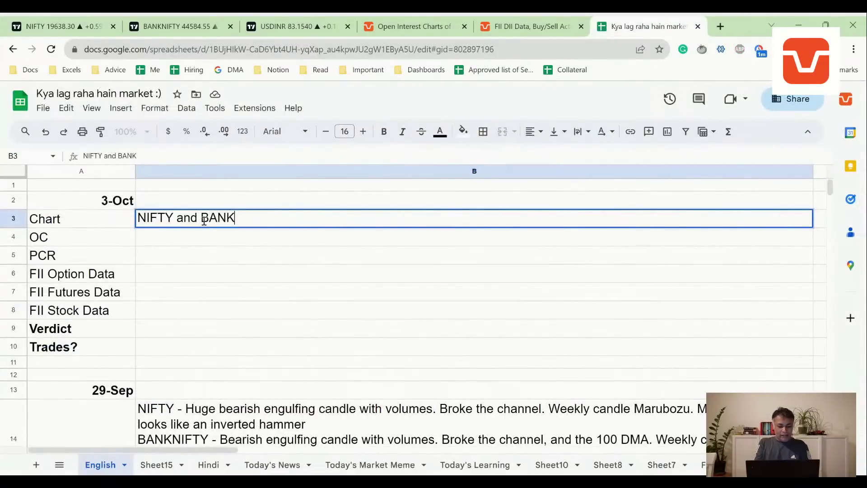
pyautogui.write('NIFTY both ')
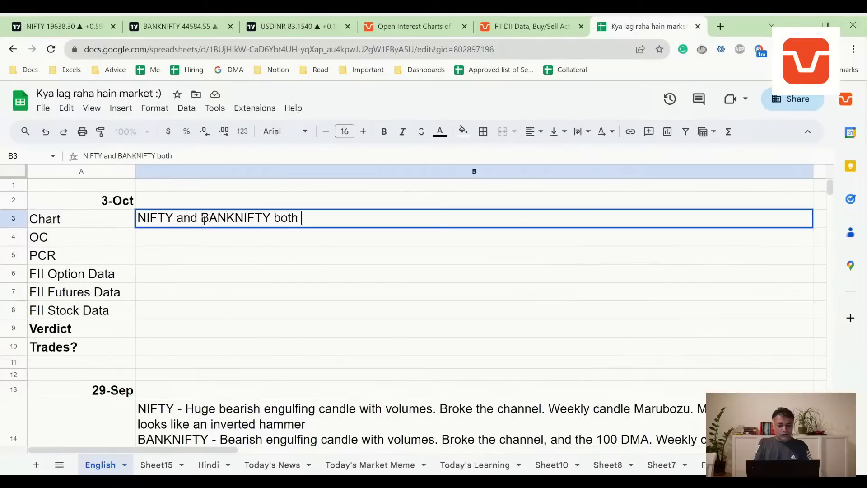
pyautogui.write('formed Bulli')
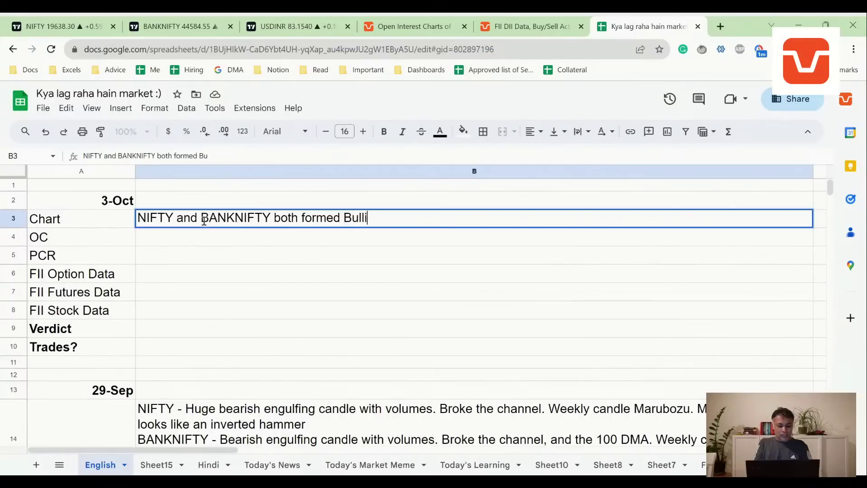
pyautogui.write('sh Harami ')
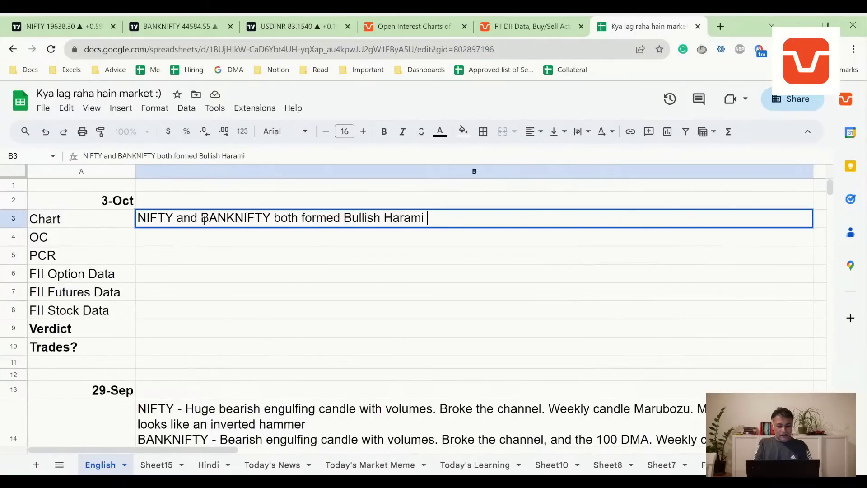
pyautogui.write('pattern in')
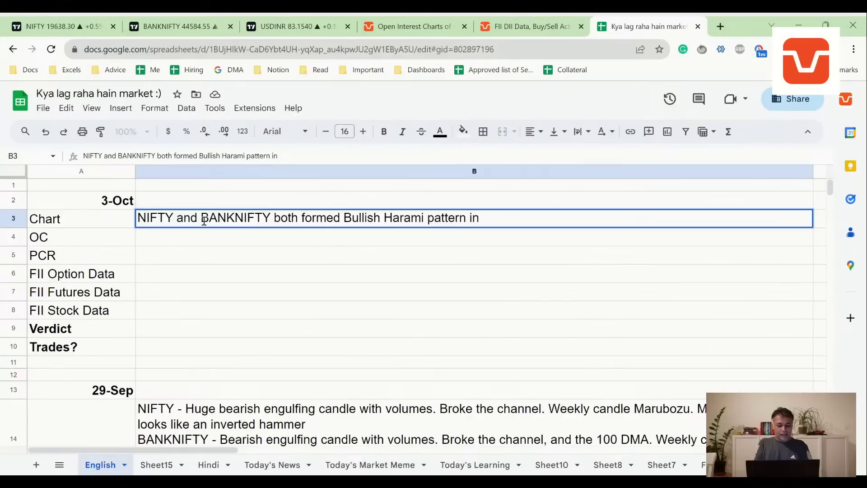
pyautogui.write(' daily timeframe.')
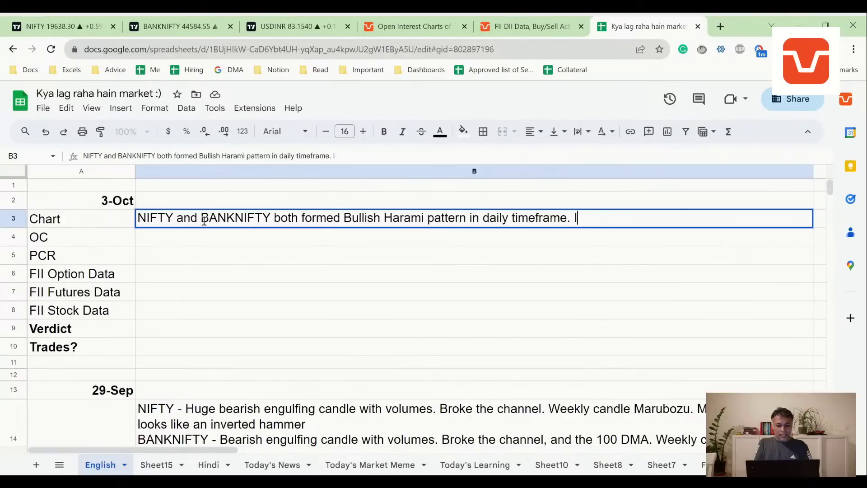
pyautogui.write(' If Tomorro')
pyautogui.press('BackSpace')
pyautogui.press('BackSpace')
pyautogui.press('BackSpace')
pyautogui.press('BackSpace')
pyautogui.press('BackSpace')
pyautogui.press('BackSpace')
pyautogui.press('BackSpace')
pyautogui.write('Tuesday close ')
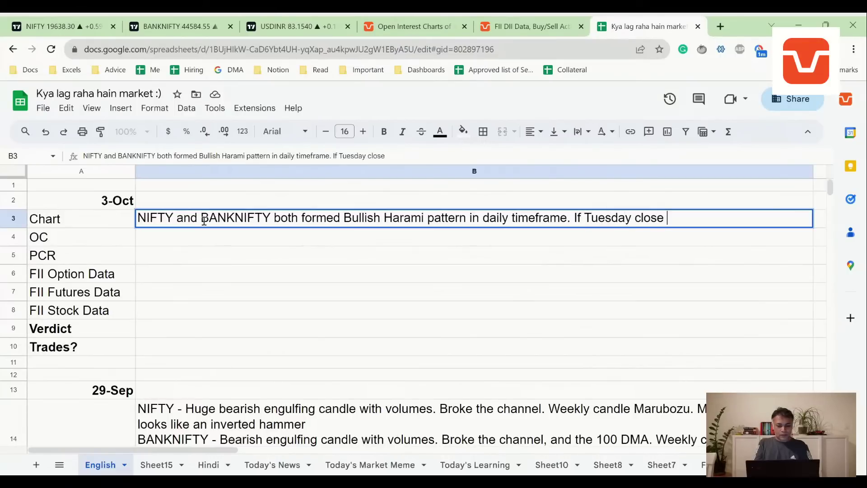
pyautogui.write('above Friday')
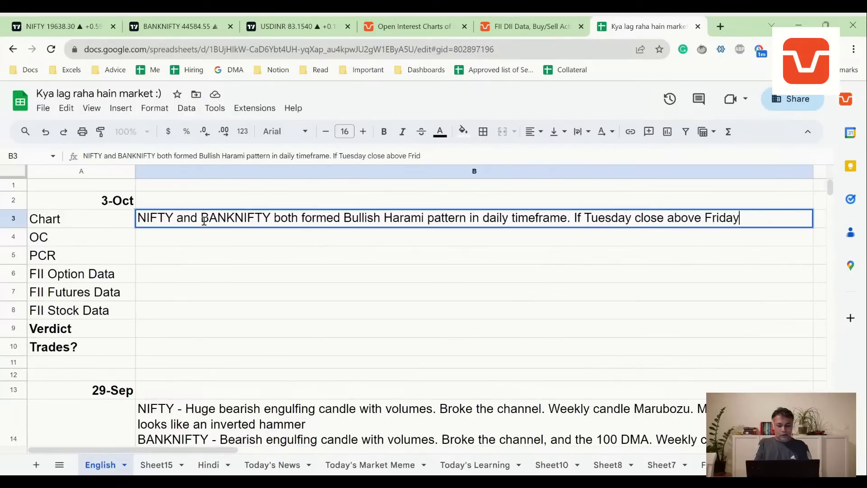
pyautogui.write(' close, then we c')
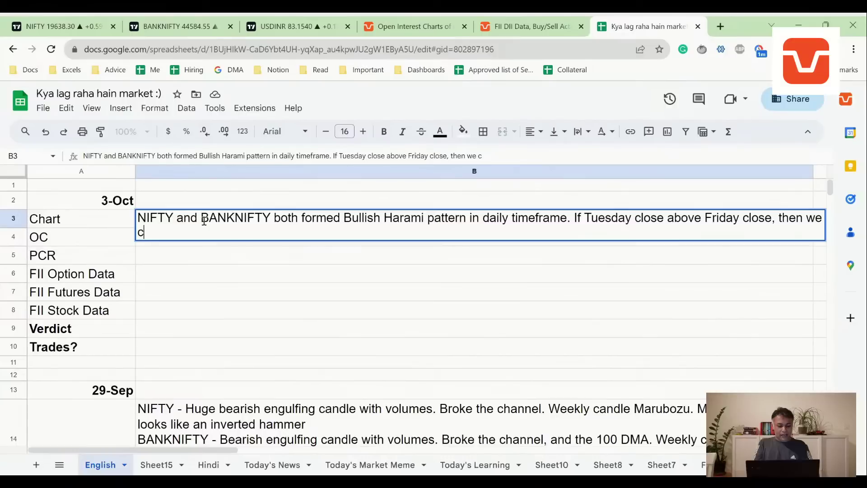
pyautogui.write('an see market ')
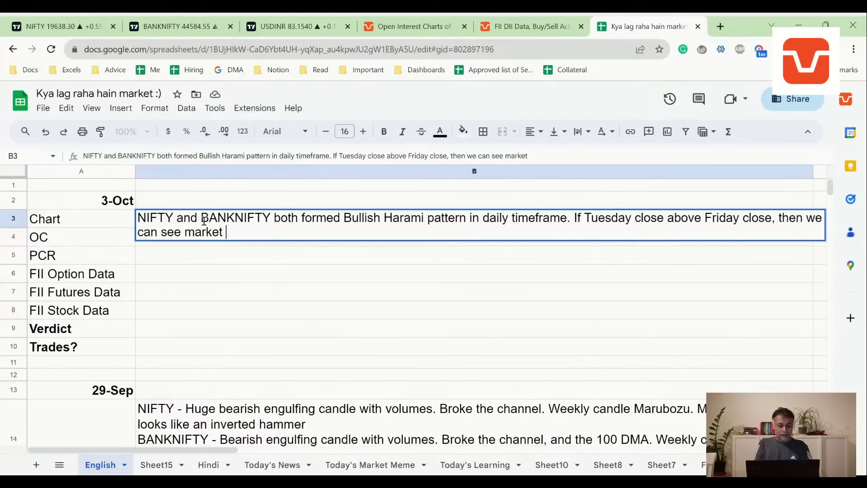
pyautogui.write('resuming a bull')
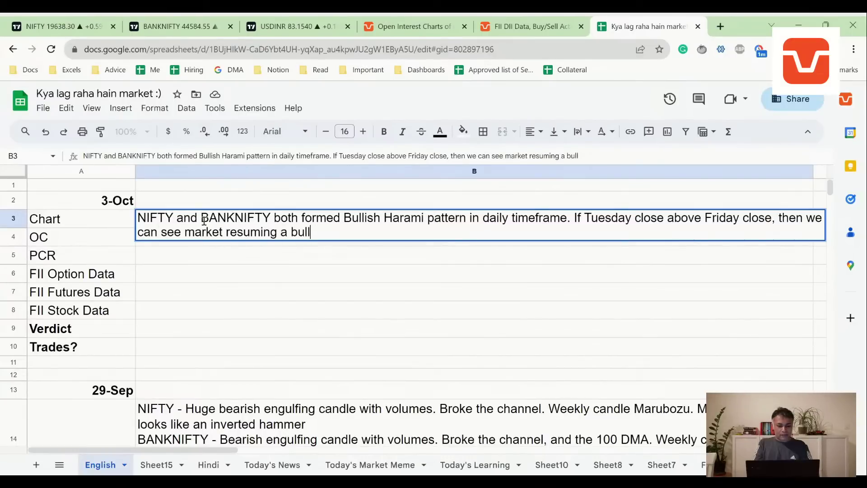
pyautogui.write('teend. Also NIFTY ab')
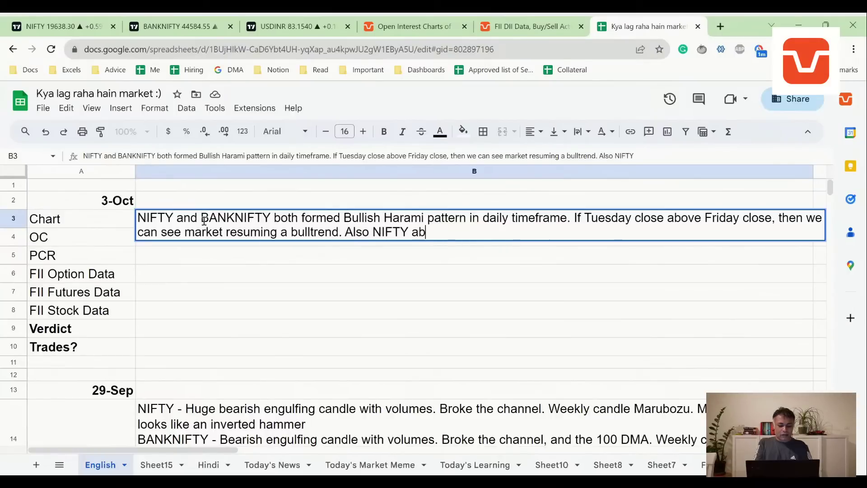
pyautogui.write('ive 50 DMA')
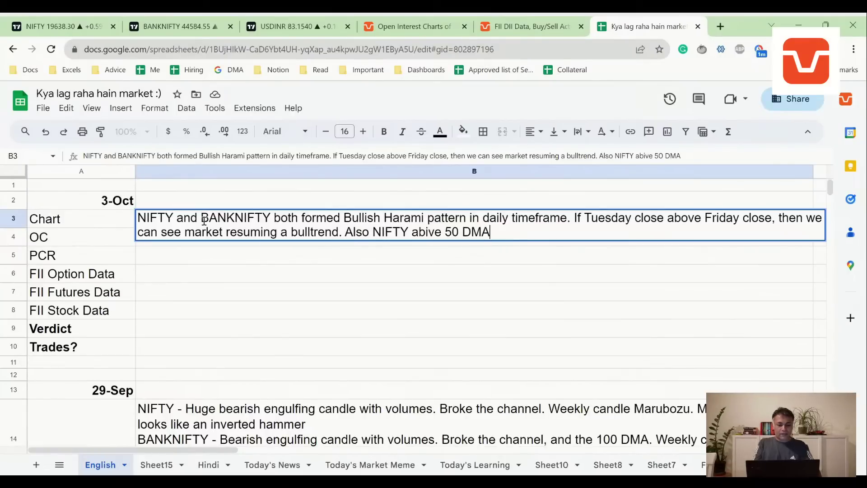
pyautogui.write(', BANKNIFTY ')
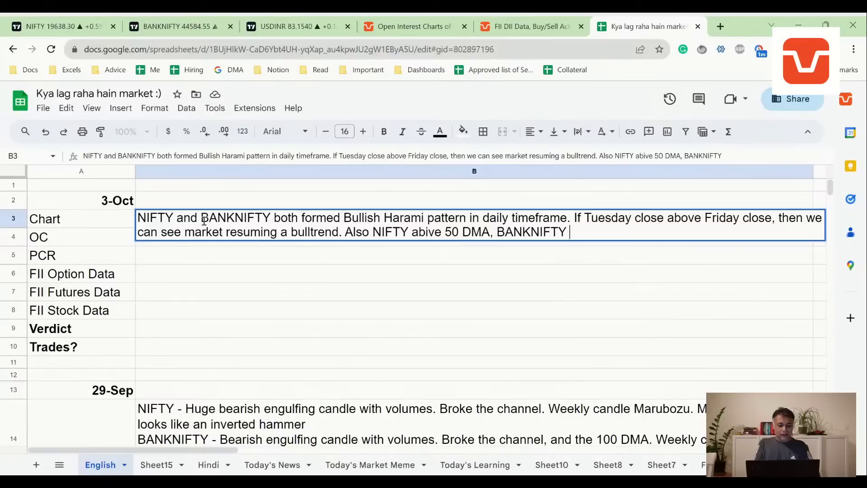
pyautogui.write('above 100 FM')
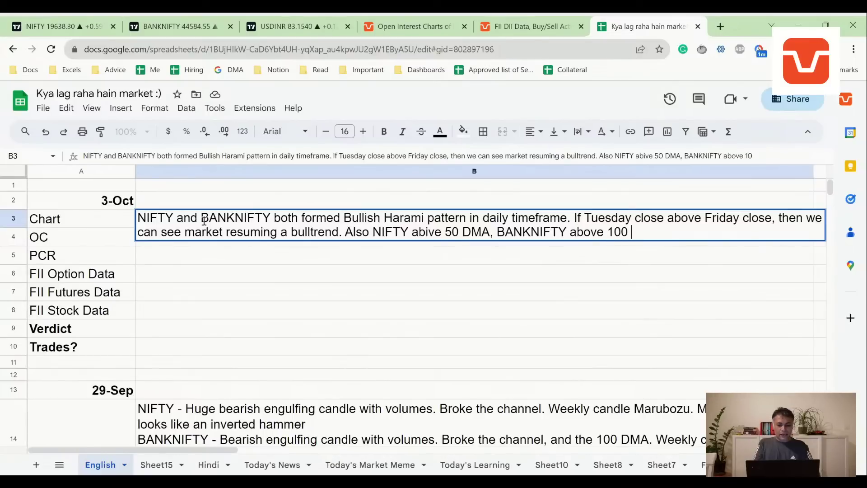
# End the note with BANKNIFTY above 100 DMA, fixing the '00' and 'abive' typos.
pyautogui.press('BackSpace')
pyautogui.press('BackSpace')
pyautogui.write('DMA')
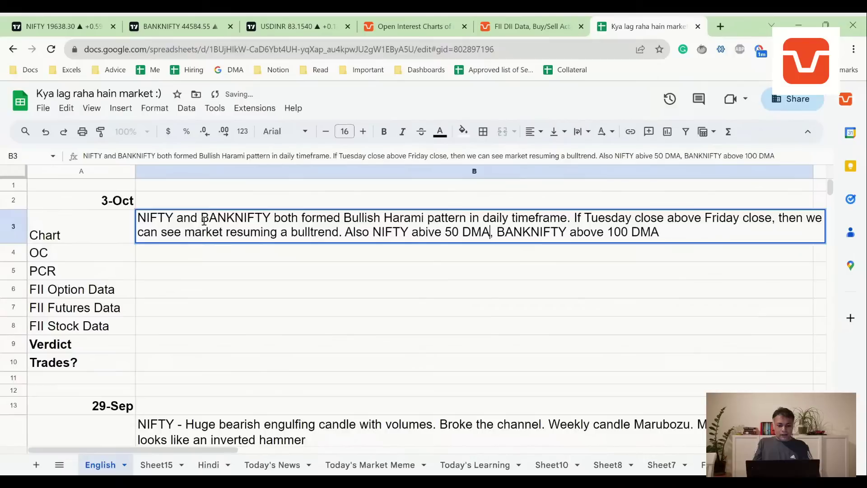
pyautogui.press('Left')
pyautogui.press('Left')
pyautogui.press('Left')
pyautogui.press('BackSpace')
pyautogui.write('o')
pyautogui.press('Return')
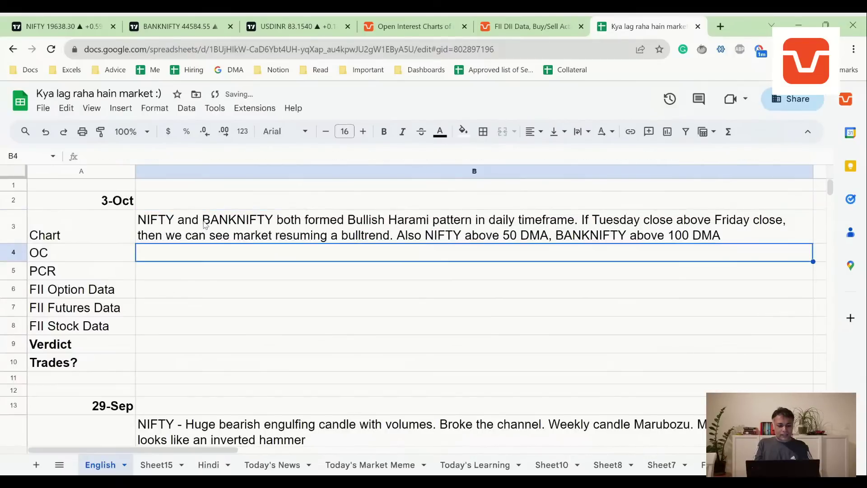
pyautogui.press('Up')
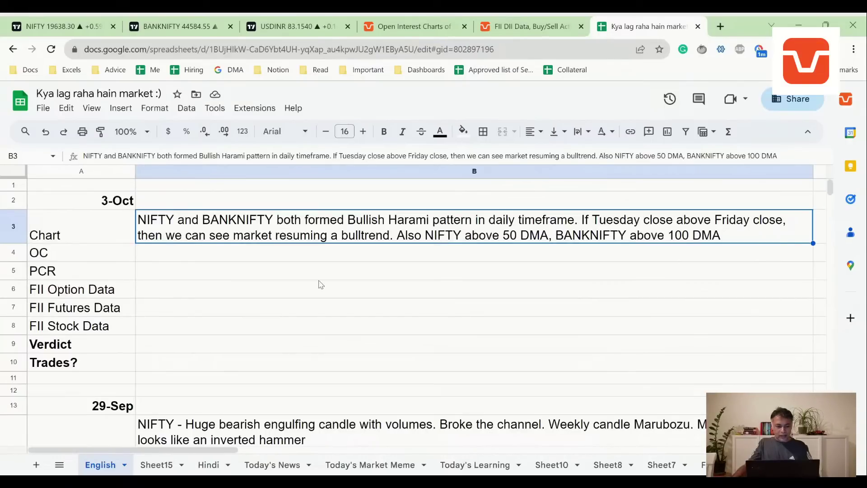
# Switch the NIFTY chart to monthly, then to weekly candles.
pyautogui.click(53, 20)
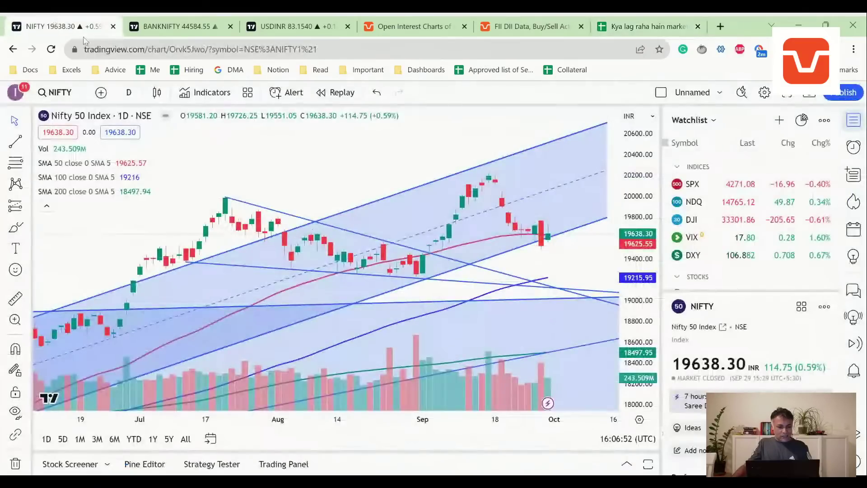
pyautogui.click(128, 93)
pyautogui.scroll(-3, 149, 384)
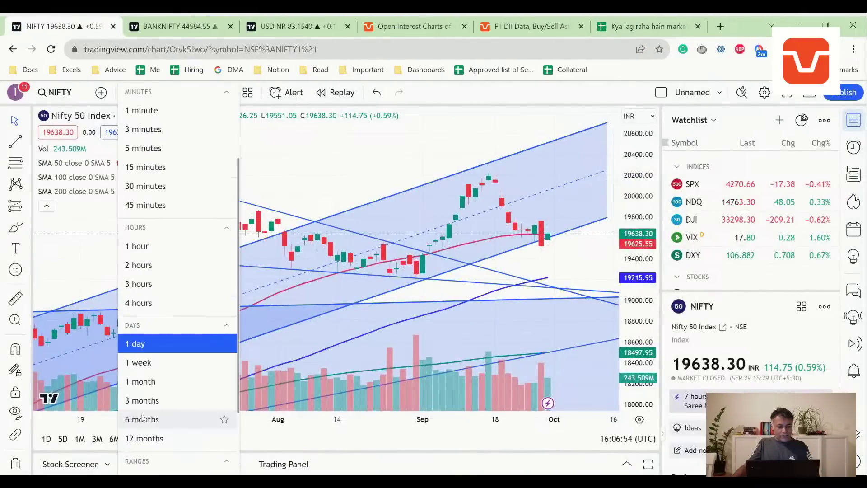
pyautogui.click(140, 378)
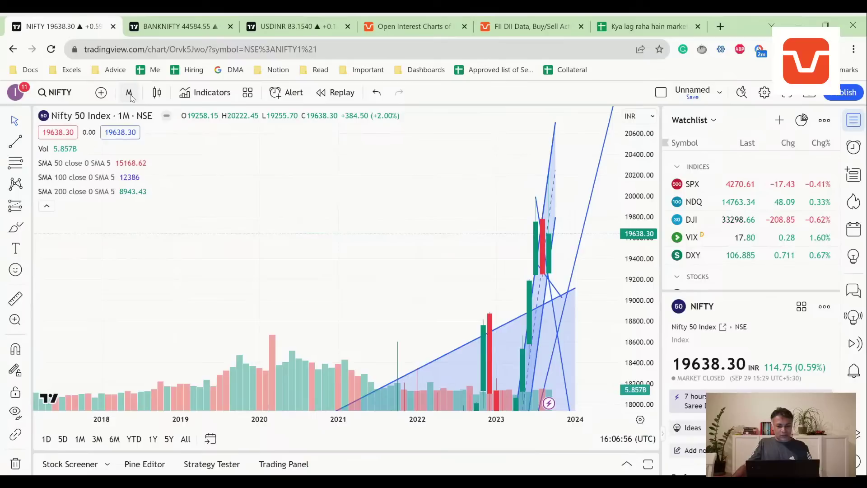
pyautogui.click(129, 92)
pyautogui.scroll(-2, 140, 444)
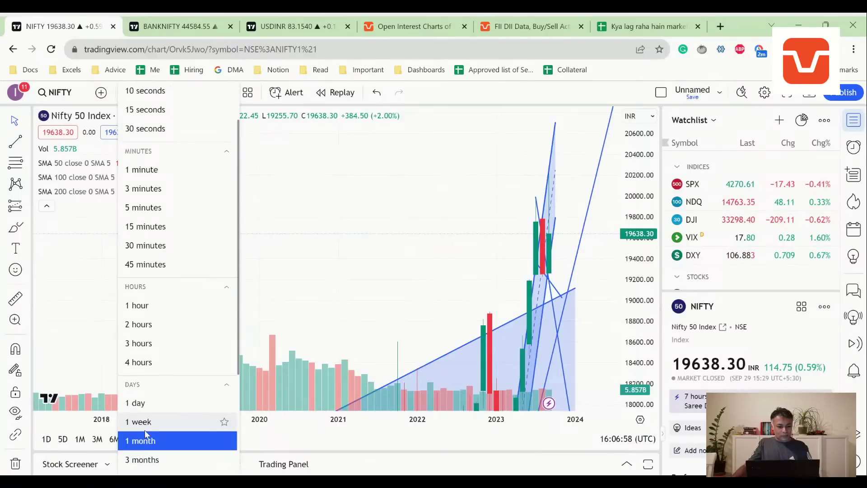
pyautogui.click(138, 421)
# Set the BANKNIFTY chart to weekly candles and compare it with weekly NIFTY.
pyautogui.click(151, 22)
pyautogui.click(129, 92)
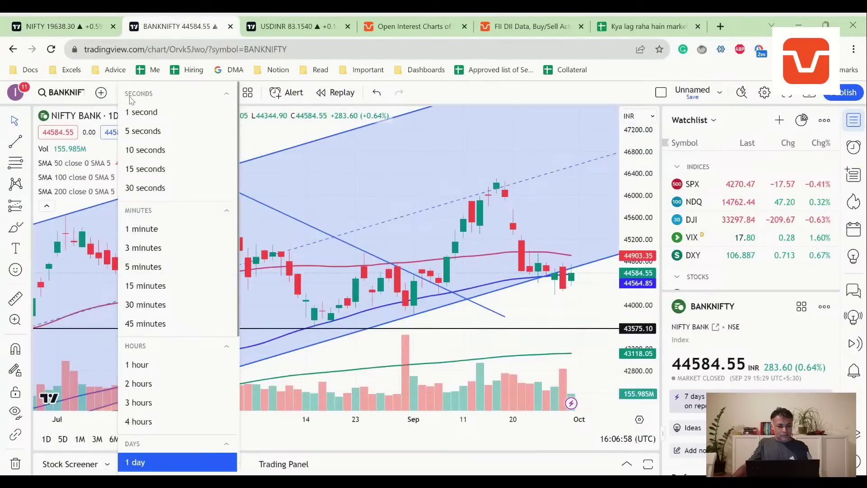
pyautogui.scroll(-2, 140, 440)
pyautogui.click(138, 423)
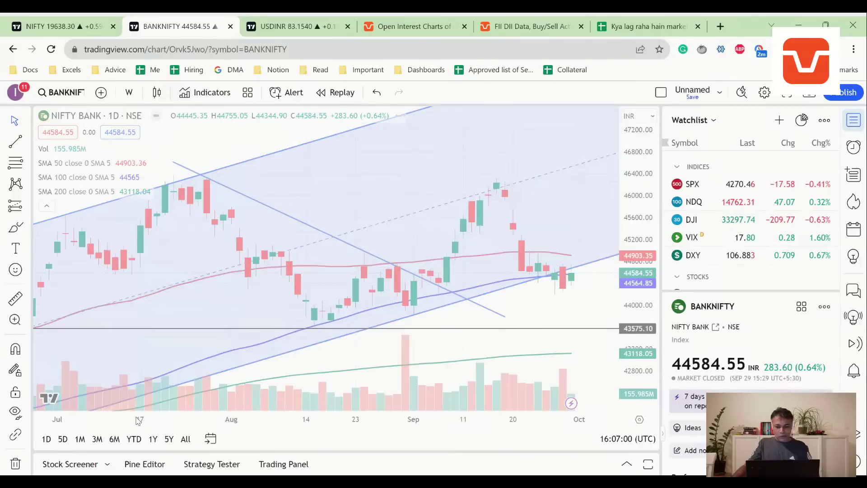
pyautogui.click(58, 27)
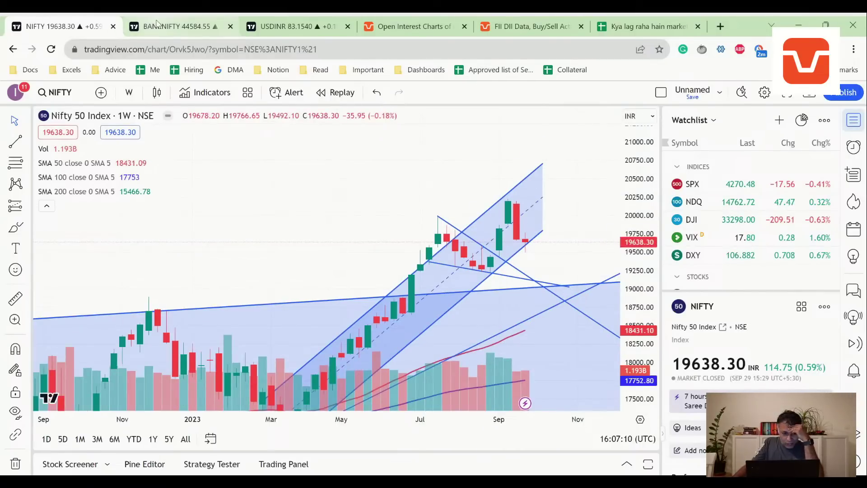
pyautogui.click(178, 27)
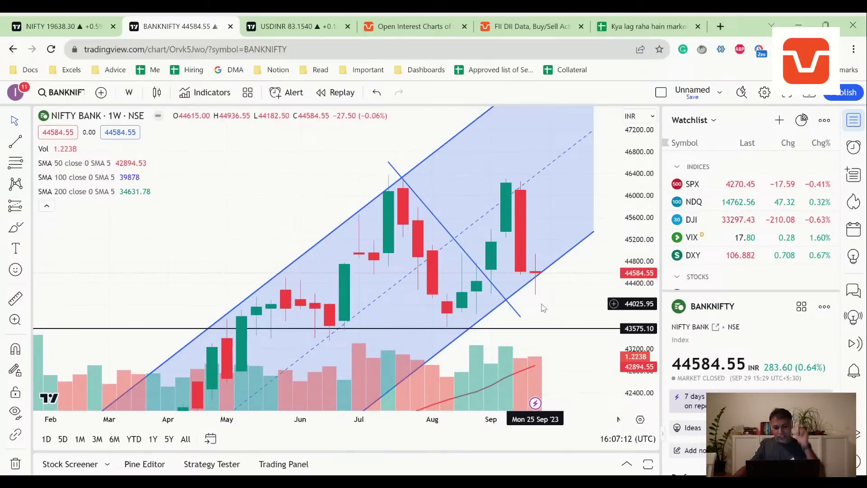
# Add a B3 line: 'Weekly is a Doji cross signalling indecision which could mean continuation or reversal'.
pyautogui.click(646, 26)
pyautogui.doubleClick(356, 241)
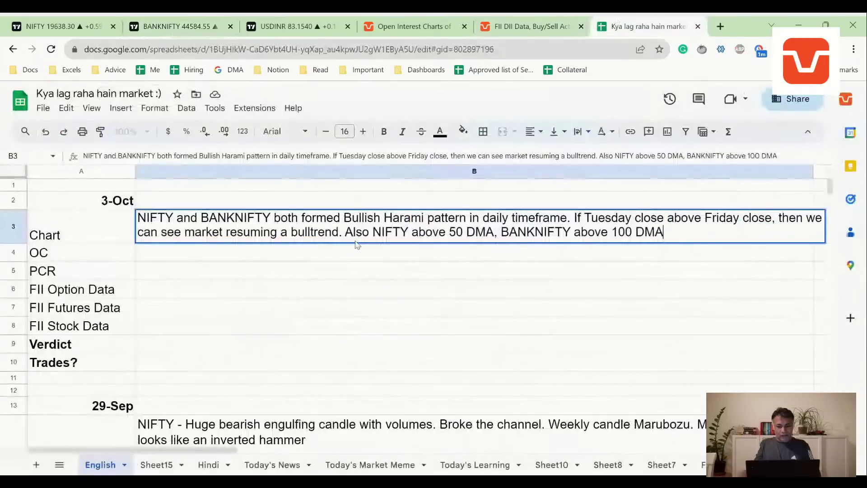
pyautogui.hotkey('alt', 'Return')
pyautogui.write('Weekly is a D')
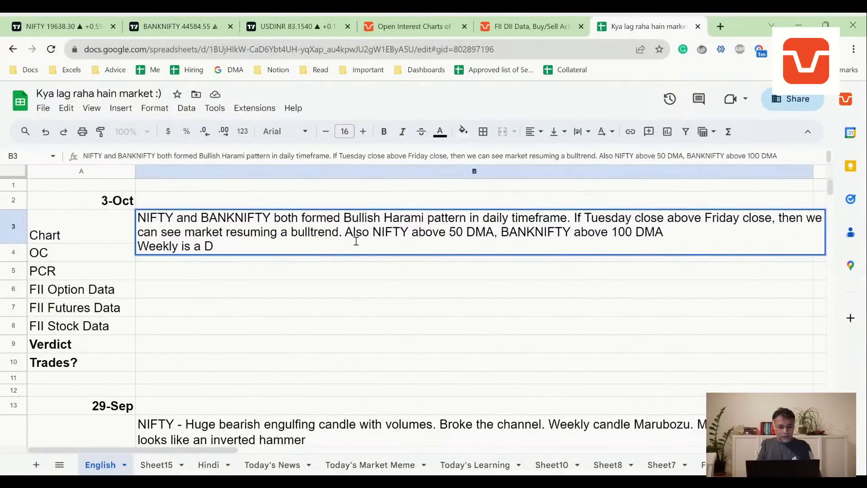
pyautogui.write('oji cross signalling ind')
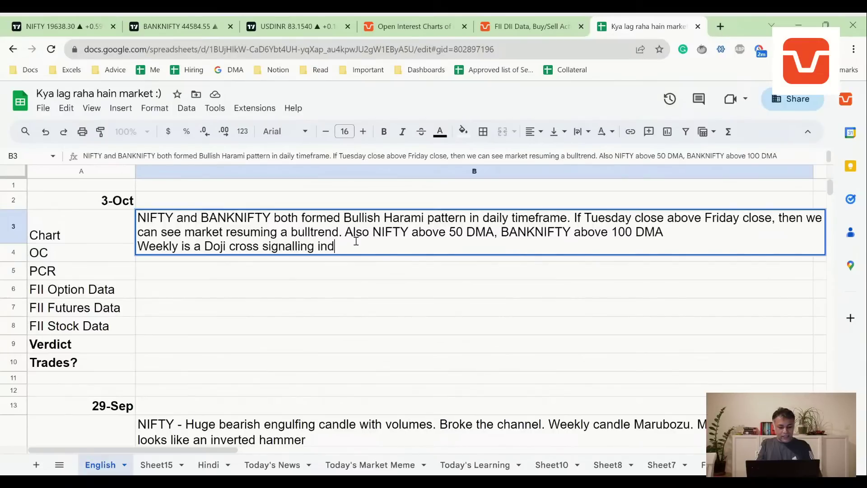
pyautogui.write('ecision which cou')
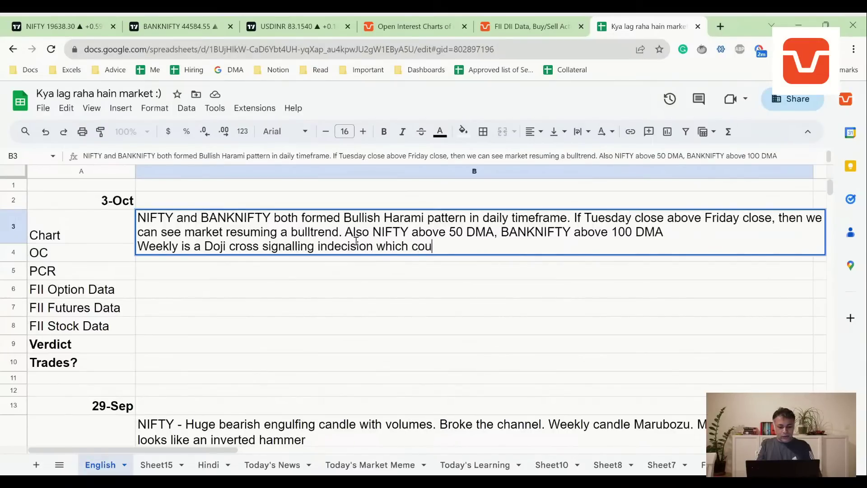
pyautogui.write('ld mean co')
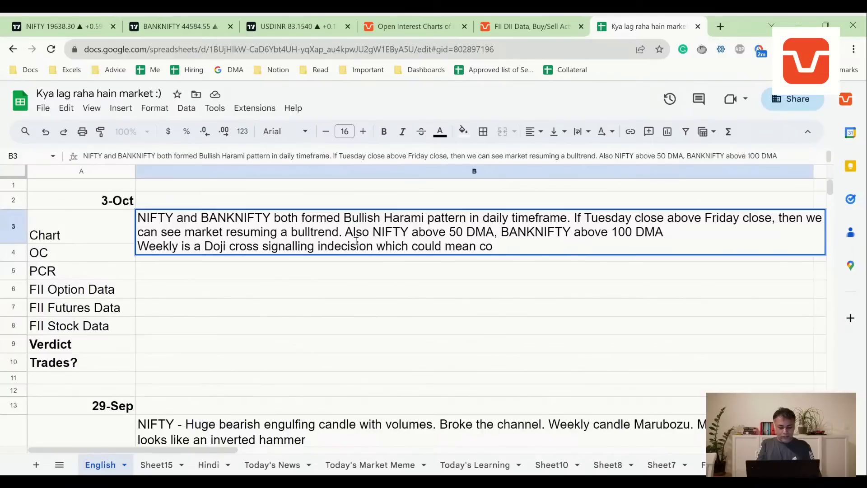
pyautogui.write('ntinuation or')
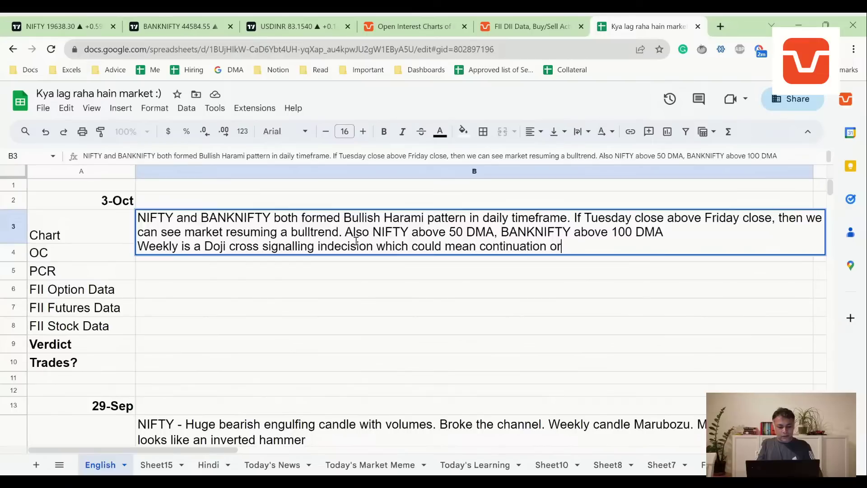
pyautogui.write(' reversa')
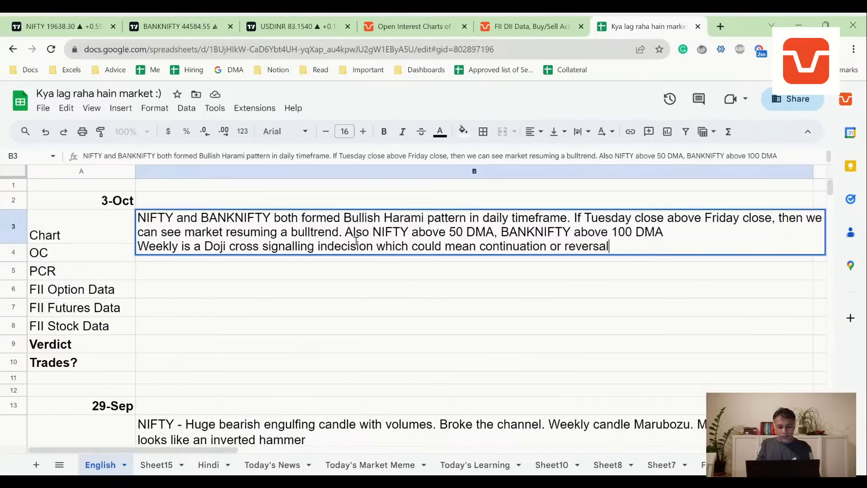
pyautogui.write('l')
pyautogui.press('Return')
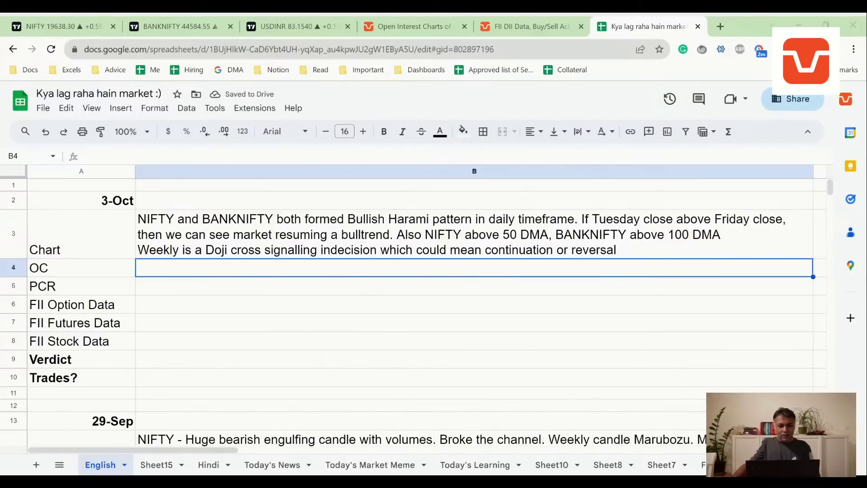
# Set the NIFTY chart to 1-month candles and scroll through it.
pyautogui.click(54, 26)
pyautogui.click(129, 93)
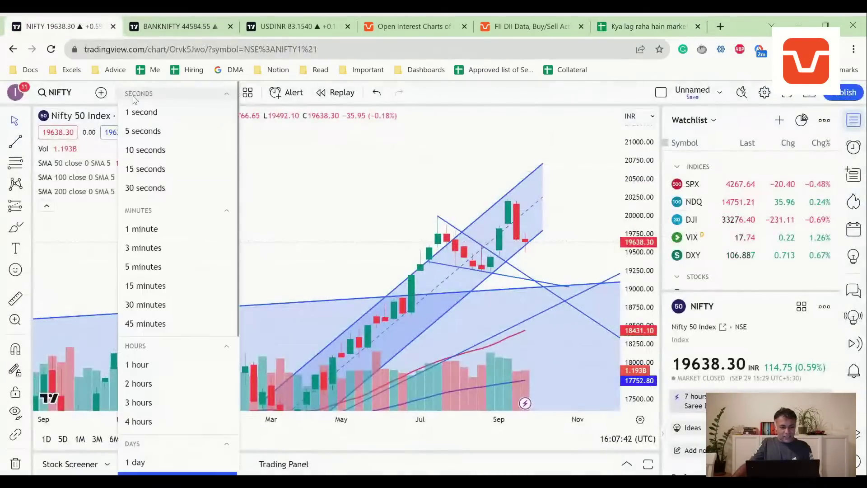
pyautogui.scroll(-3, 149, 380)
pyautogui.click(149, 381)
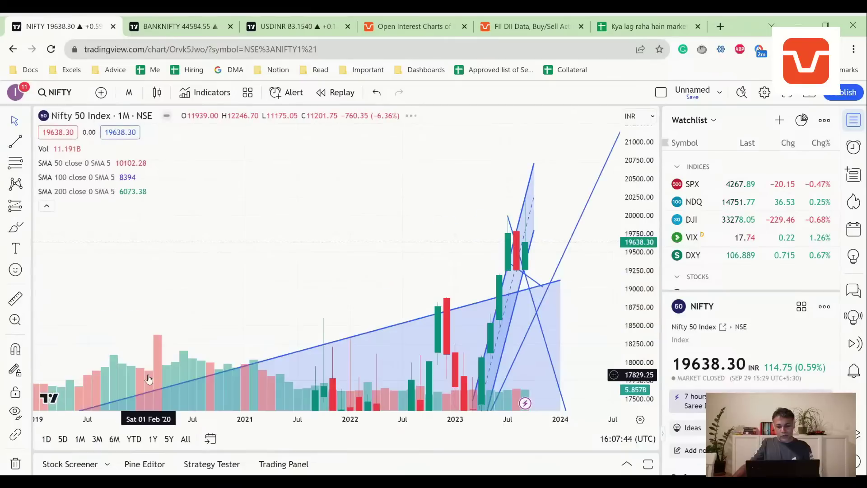
pyautogui.scroll(5, 150, 379)
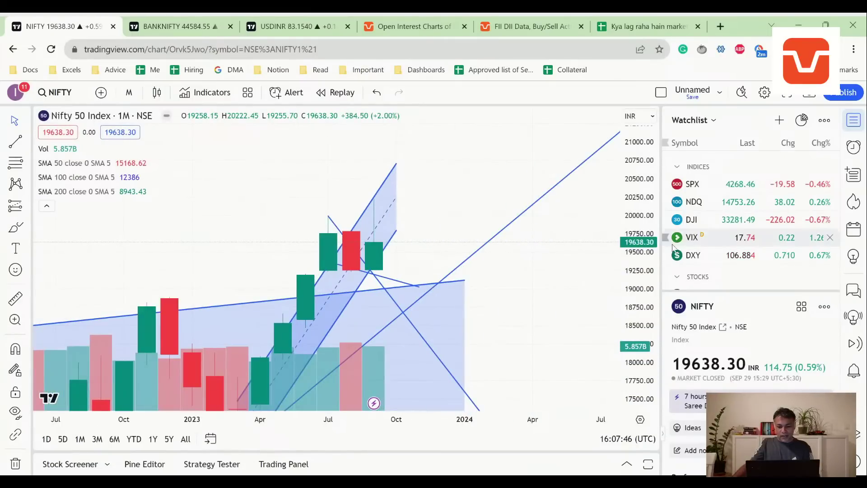
pyautogui.scroll(-3, 668, 253)
pyautogui.scroll(-3, 668, 249)
pyautogui.scroll(-3, 542, 272)
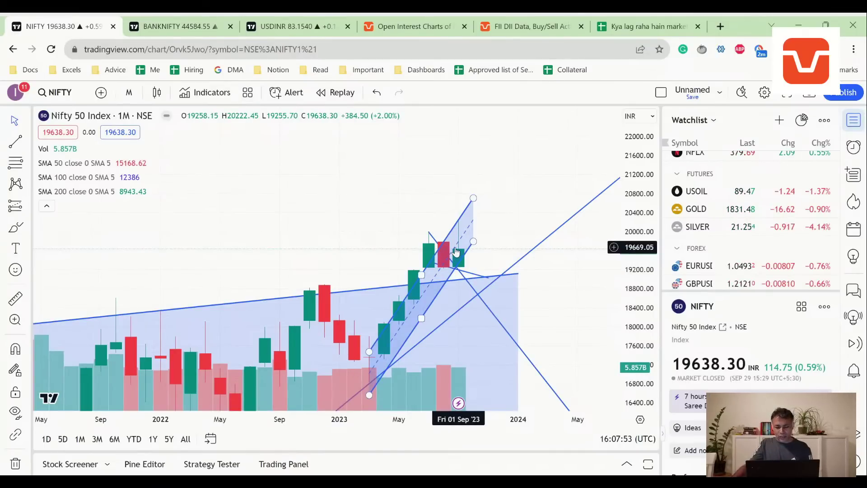
# Set the BANKNIFTY chart to 1-month candles, showing Sep 2023 closing at 44584.55.
pyautogui.click(153, 19)
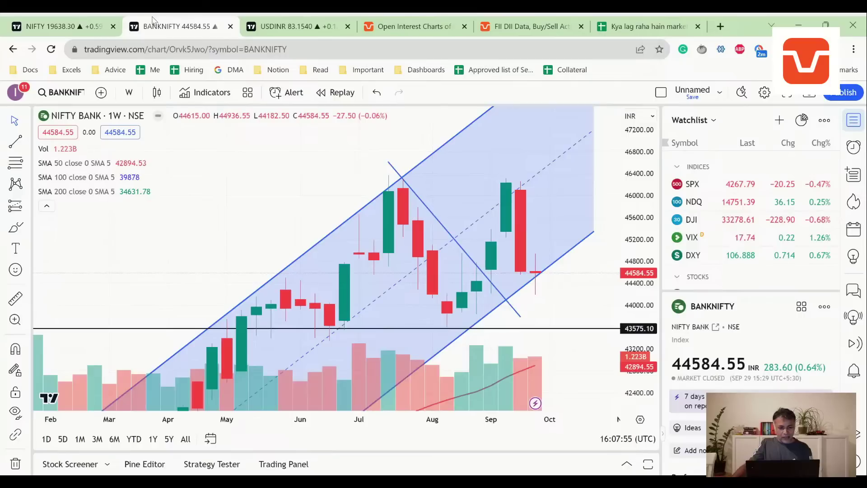
pyautogui.click(128, 92)
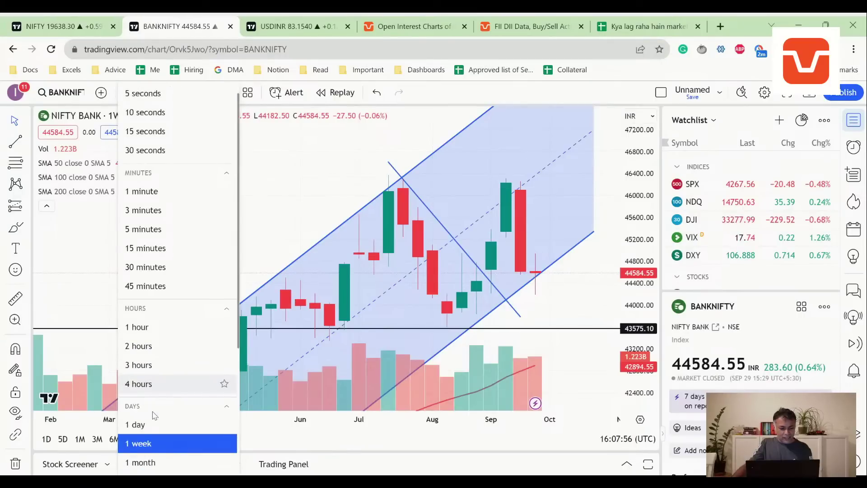
pyautogui.scroll(-1, 154, 415)
pyautogui.click(143, 441)
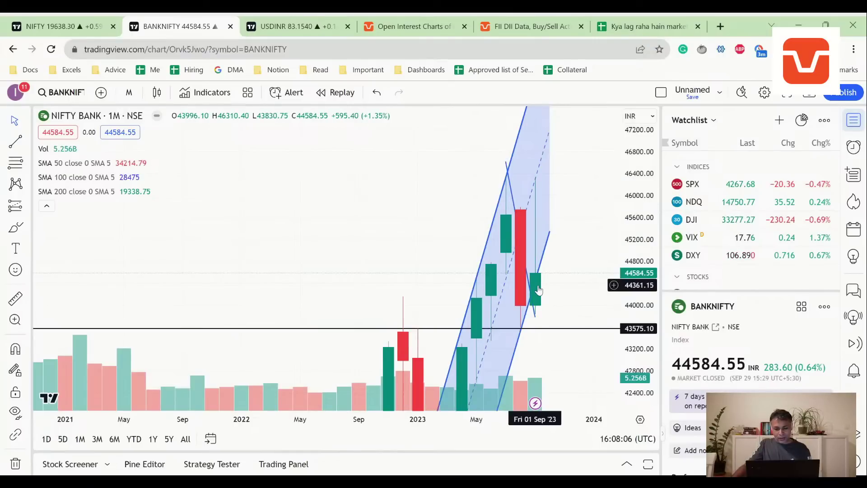
# Add B3 lines noting monthly close candles positive on both indices, then begin a 'USD' line.
pyautogui.click(646, 26)
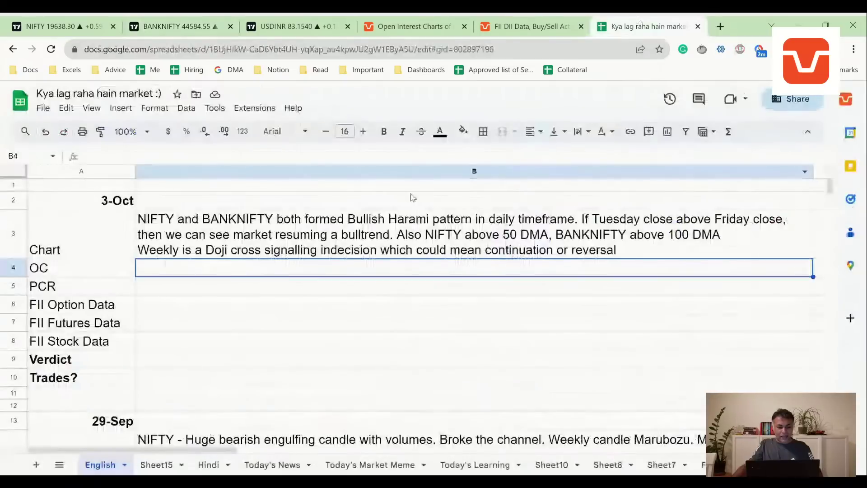
pyautogui.press('Up')
pyautogui.press('Return')
pyautogui.hotkey('alt', 'Return')
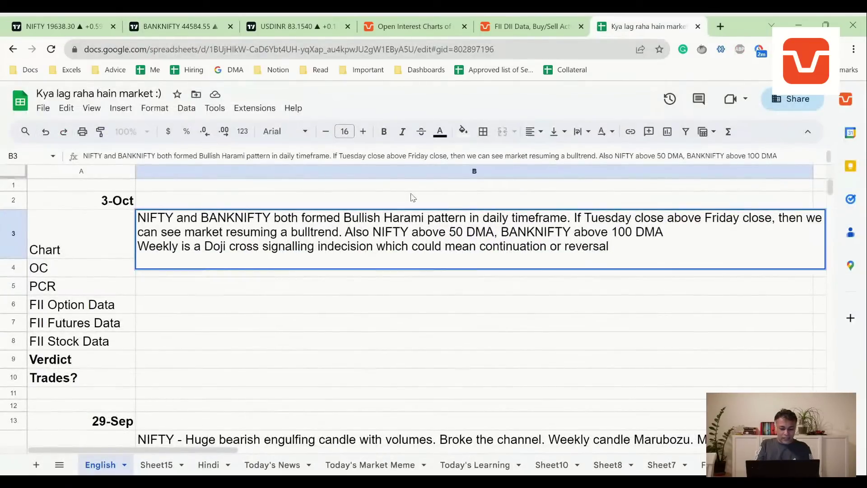
pyautogui.write('MONthly close candle')
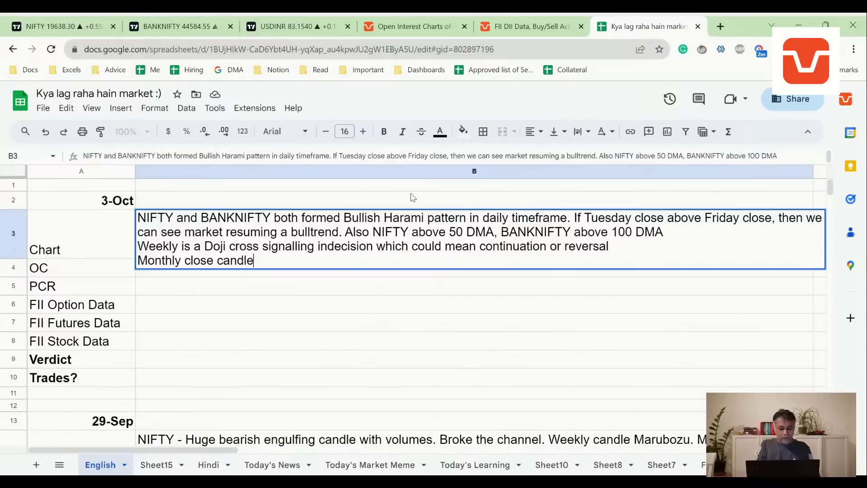
pyautogui.write('s positioeom BO')
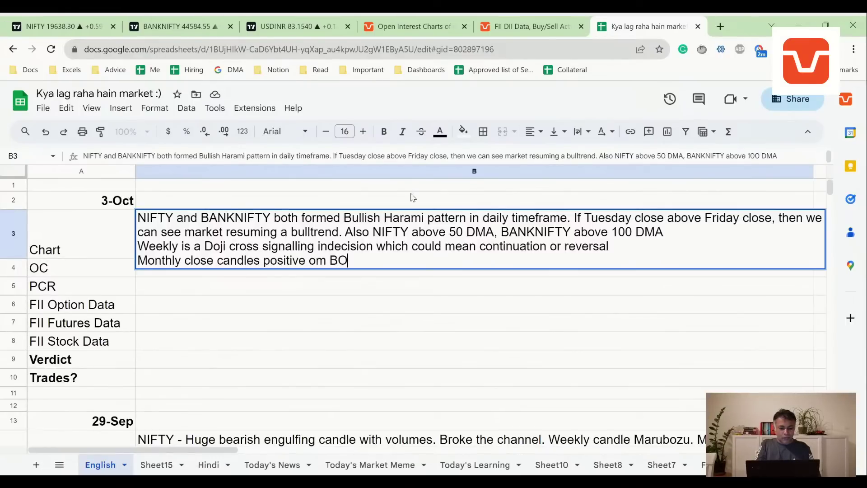
pyautogui.write('TH indie')
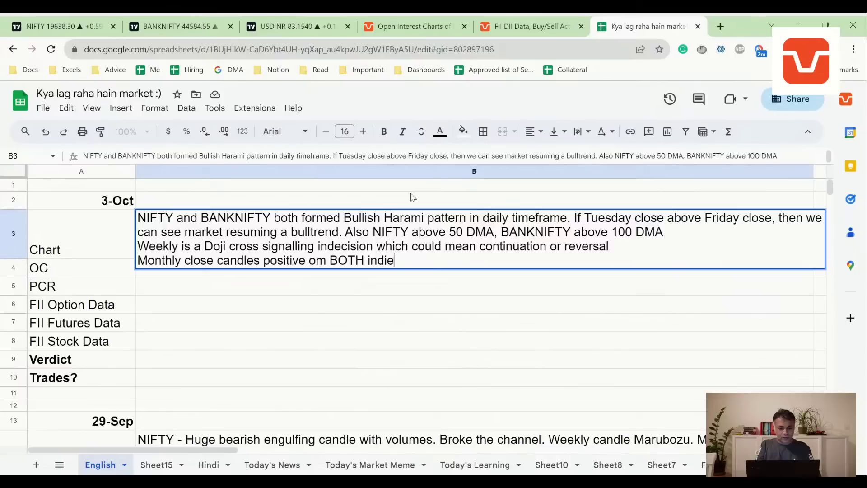
pyautogui.press('BackSpace')
pyautogui.write('ces')
pyautogui.hotkey('alt', 'Return')
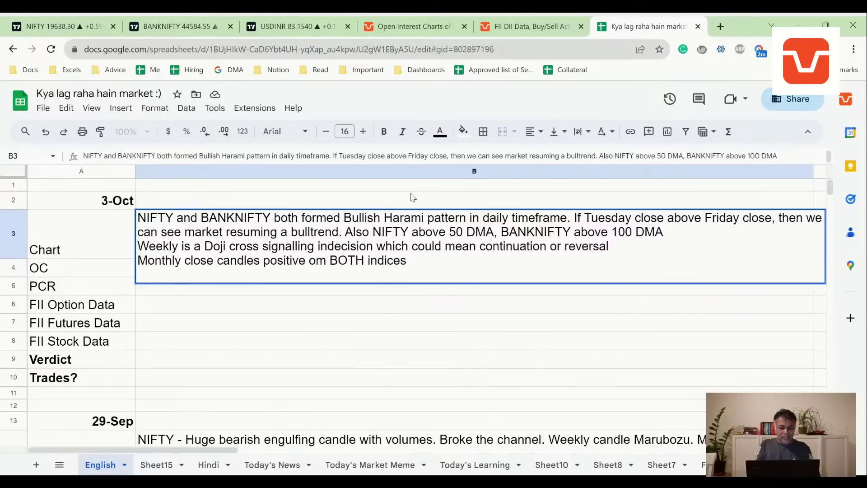
pyautogui.write('USD -')
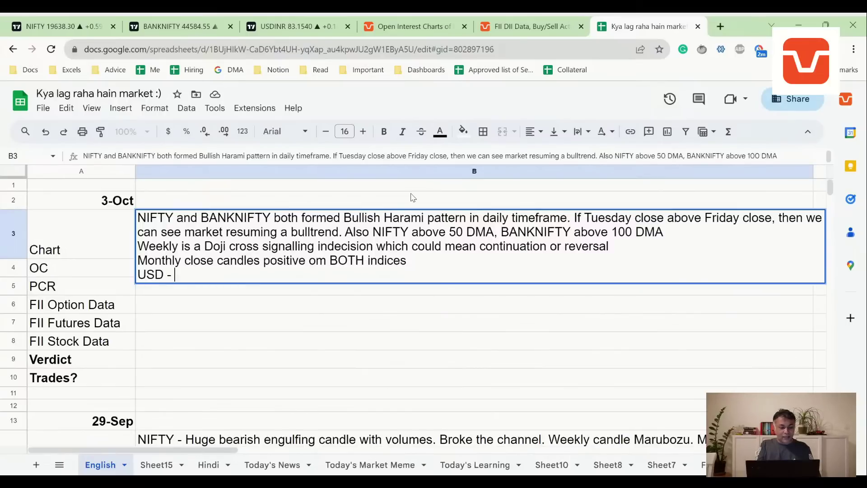
pyautogui.click(294, 26)
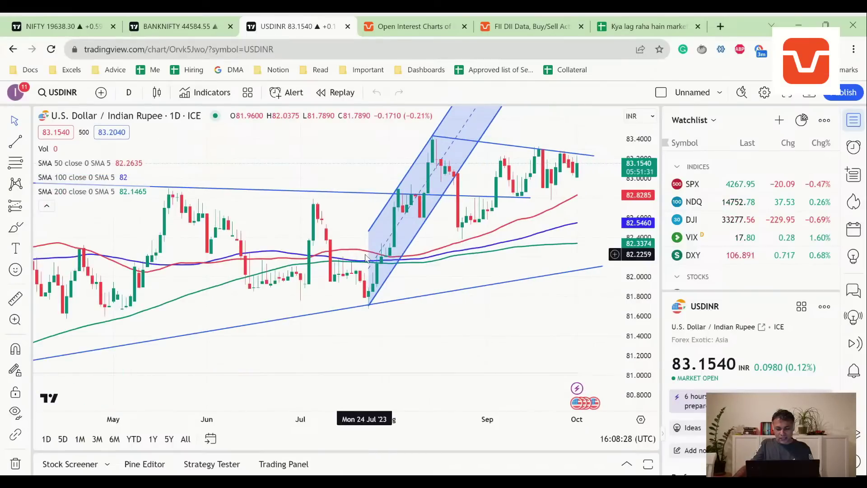
pyautogui.scroll(-2, 366, 257)
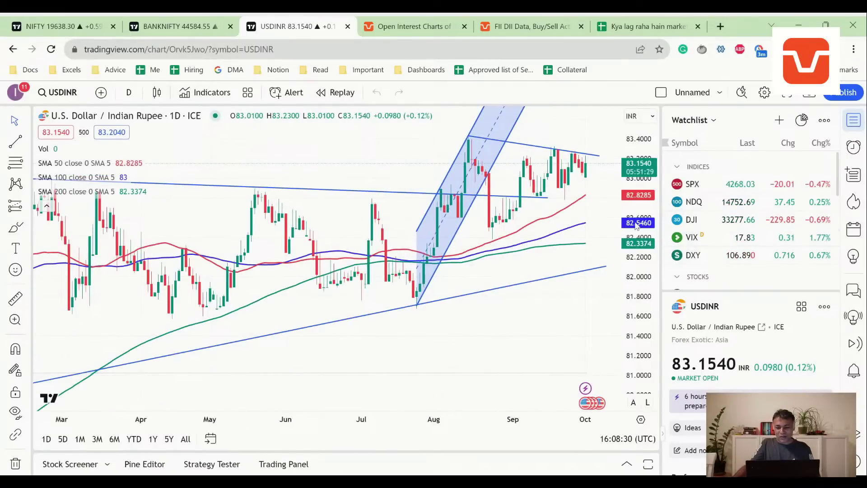
pyautogui.moveTo(635, 215); pyautogui.dragTo(635, 221)
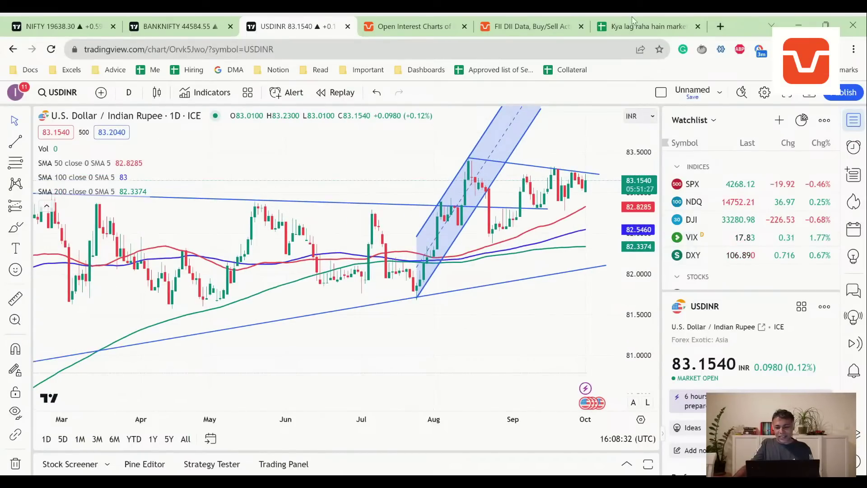
pyautogui.click(648, 26)
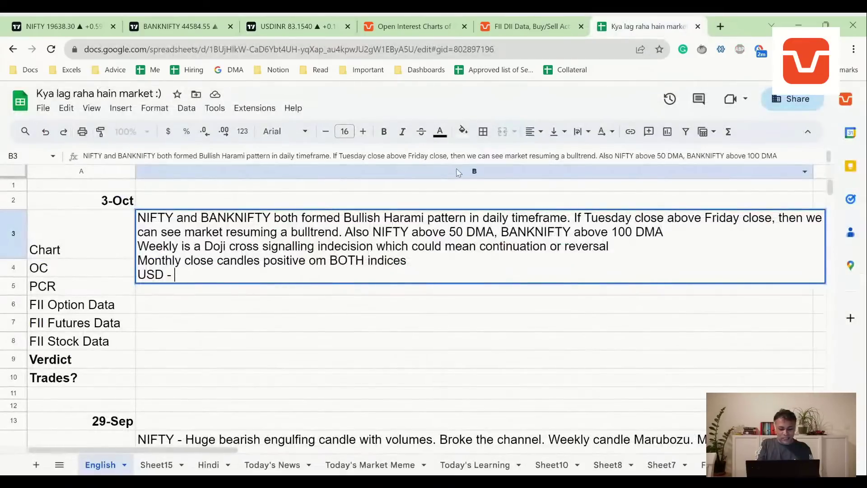
# Type 'Passing no clear direction' on the USD line and add not enough movement to buy.
pyautogui.write('Passin')
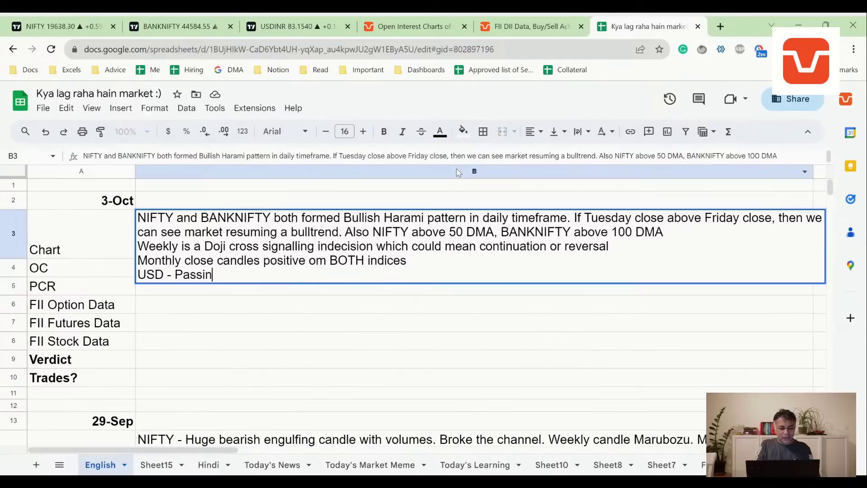
pyautogui.write('g no cle')
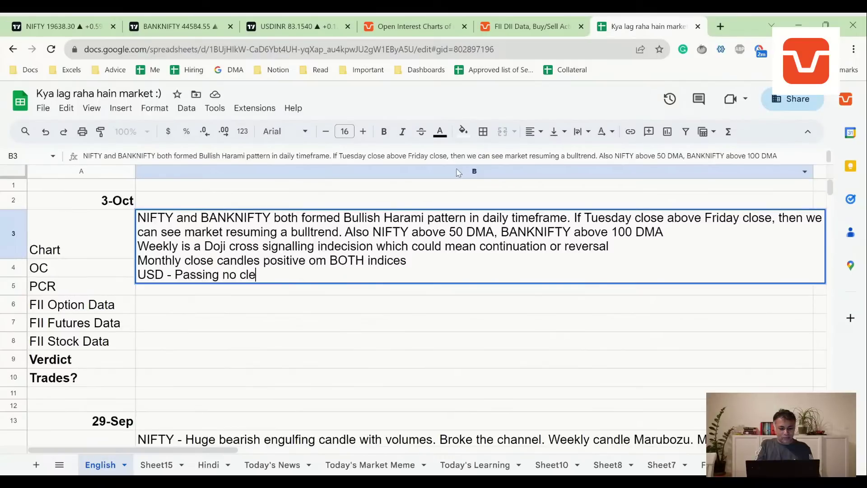
pyautogui.write('ar direction')
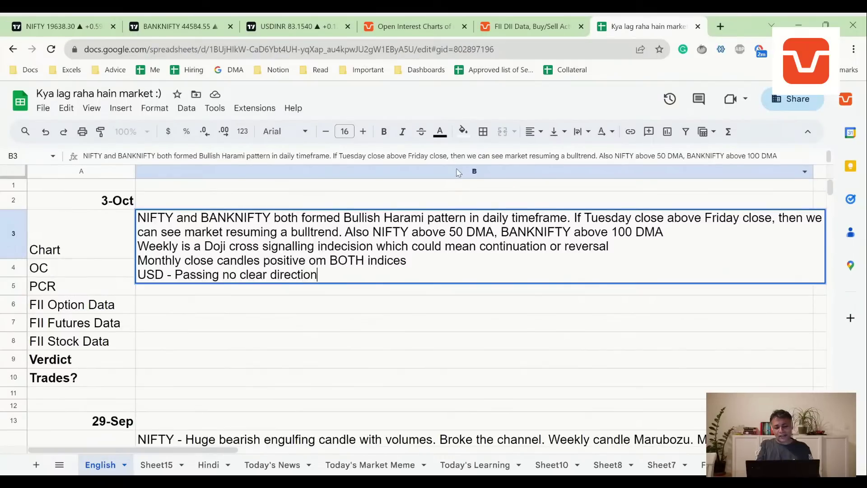
pyautogui.press('Return')
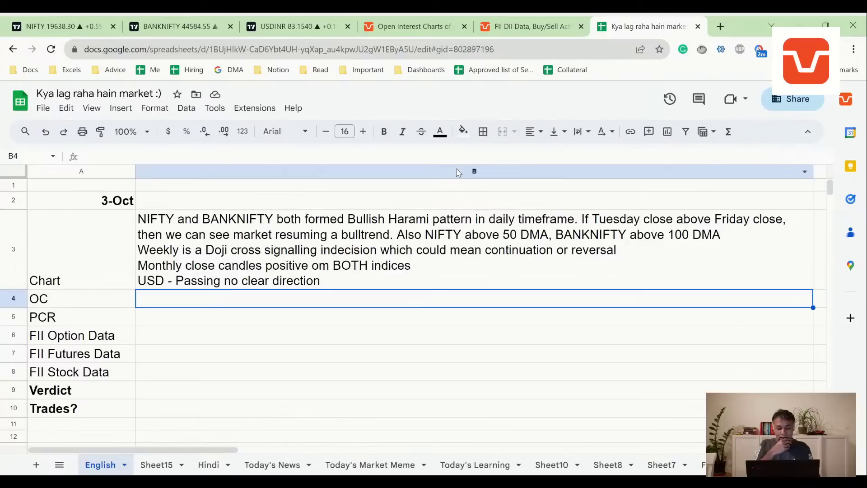
pyautogui.press('Up')
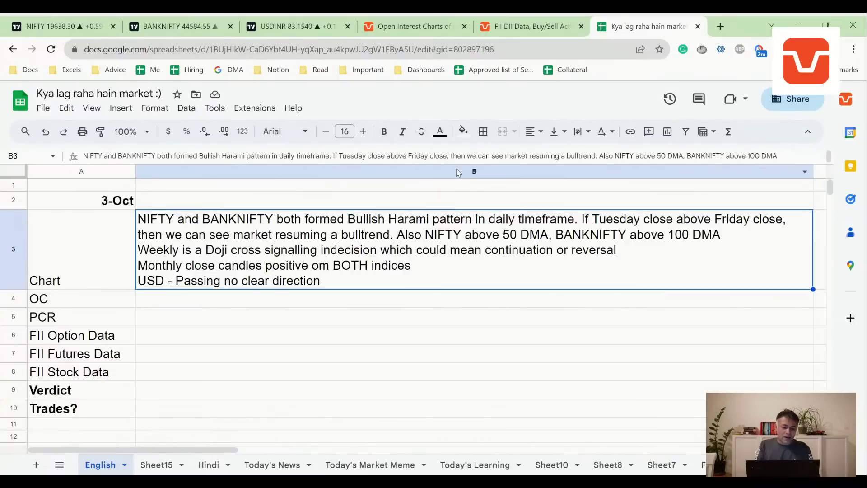
pyautogui.press('Return')
pyautogui.write('. Not')
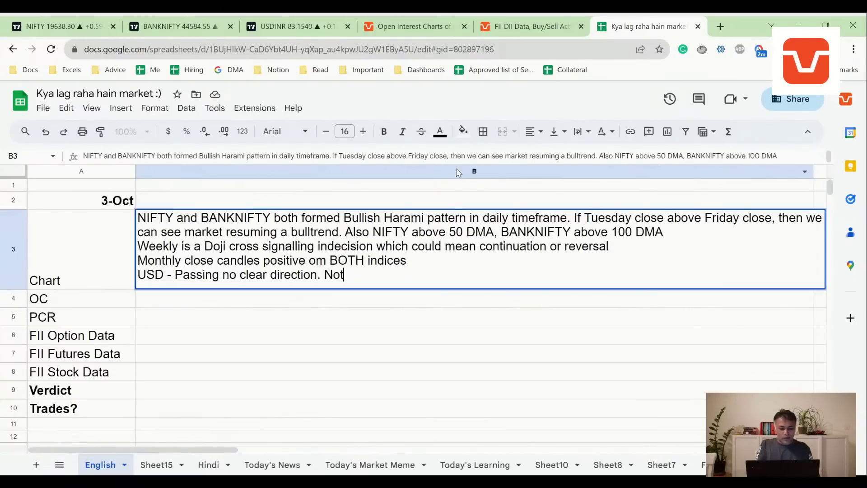
pyautogui.write(' Not enough movement t')
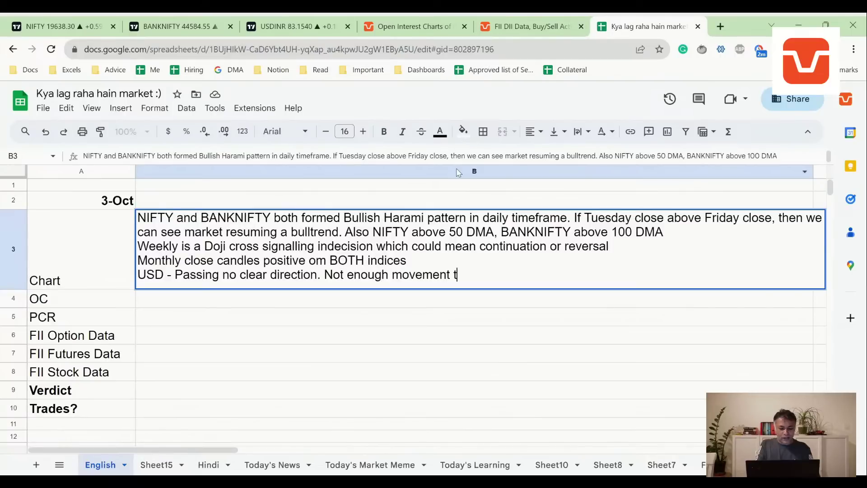
pyautogui.write('o buy, no eno')
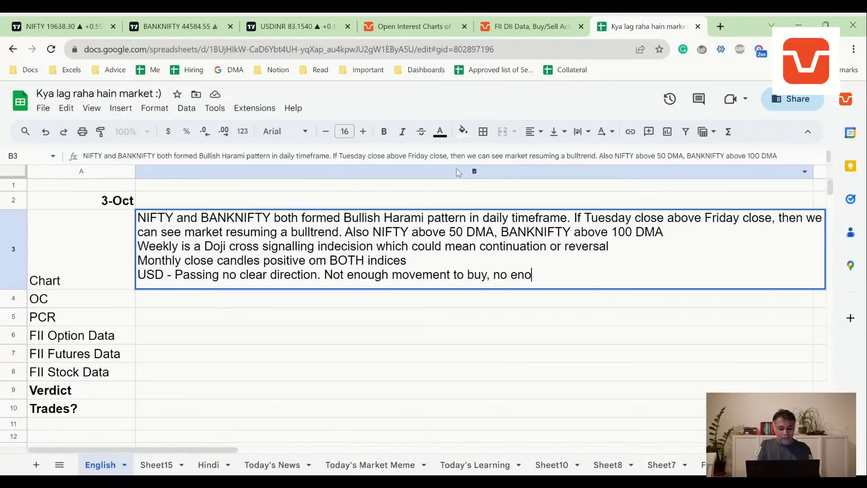
pyautogui.write('ugh premium to sell')
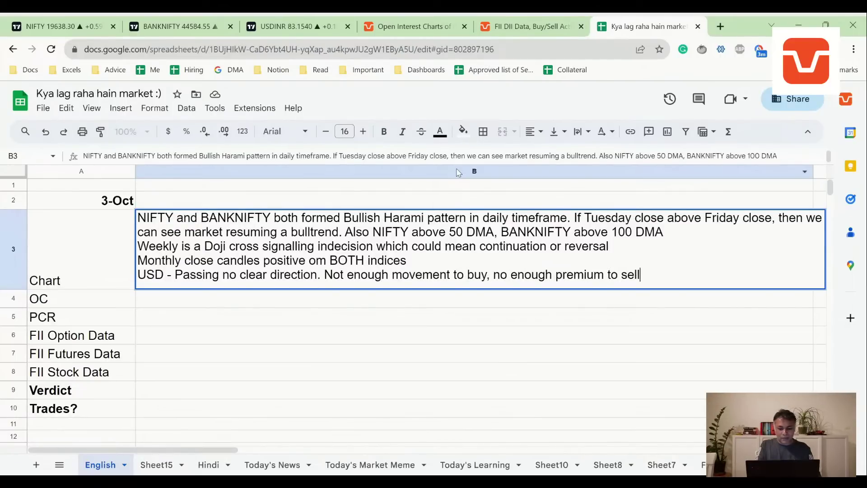
# Finish the USD line: not enough premium to sell options, and the risk of breakout.
pyautogui.press('Escape')
pyautogui.press('Return')
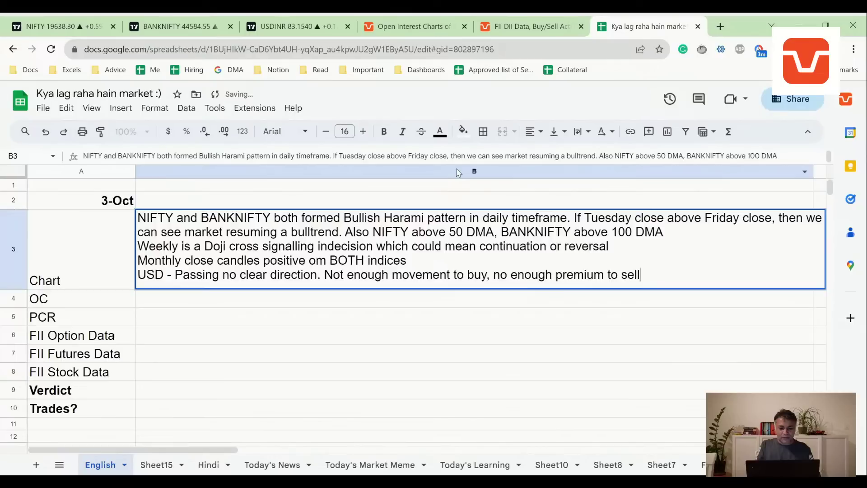
pyautogui.write('optin')
pyautogui.press('BackSpace')
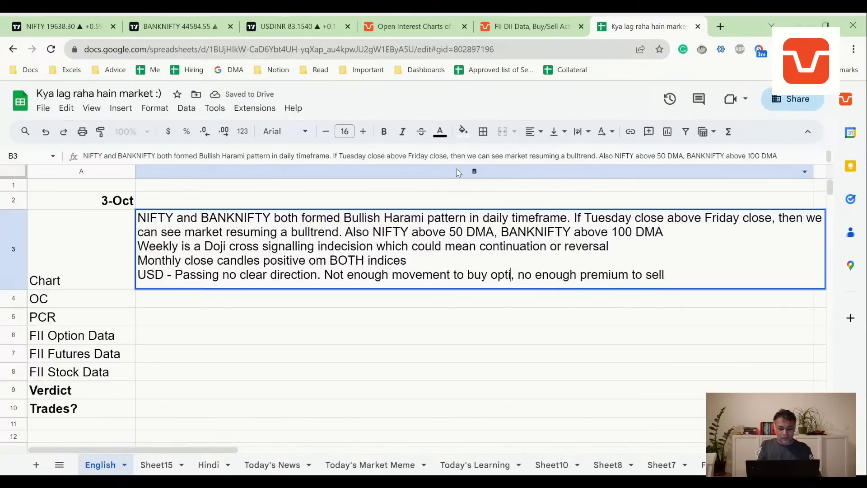
pyautogui.write('o enough premium to sell optio')
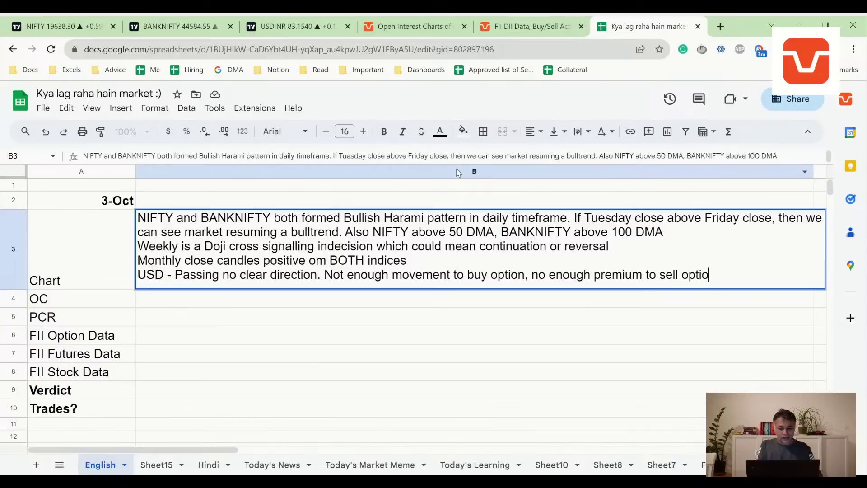
pyautogui.write('n, and the ri')
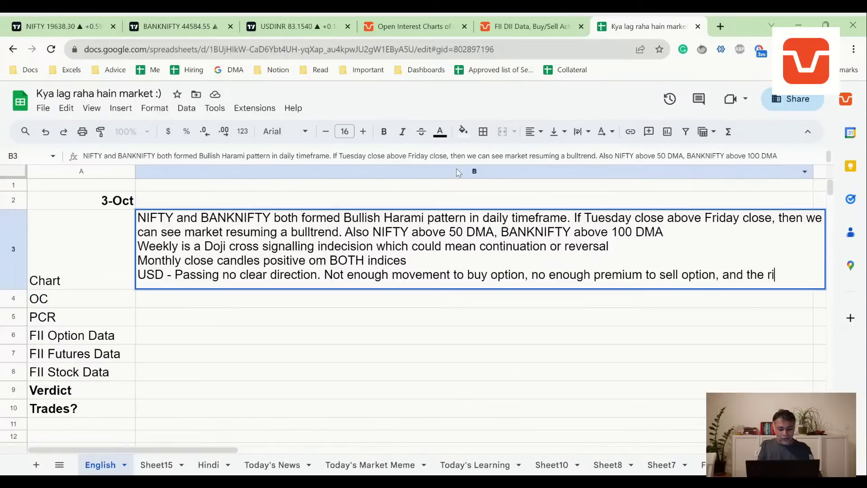
pyautogui.write('sk of breakout')
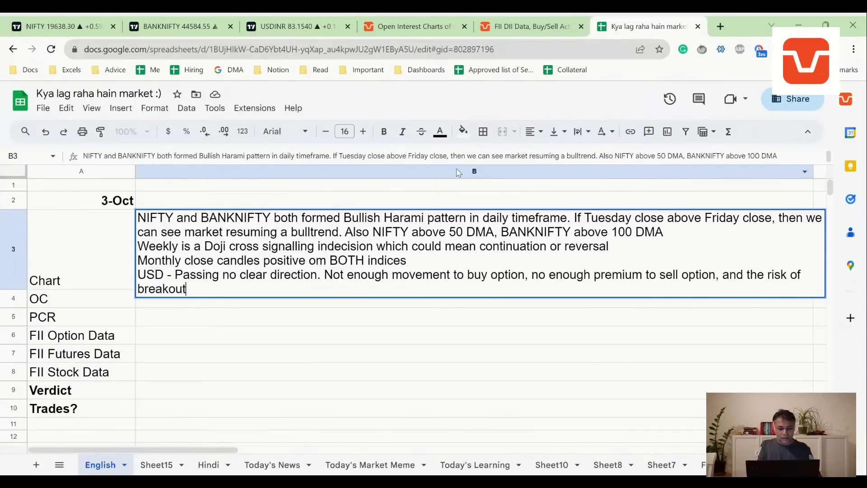
pyautogui.press('Return')
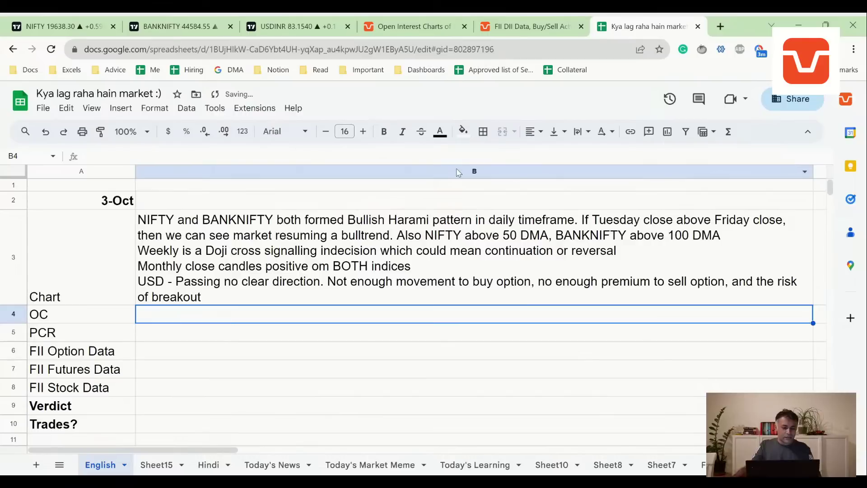
# Show Sensibull's NIFTY open interest change for the current 05 Oct expiry only.
pyautogui.click(388, 26)
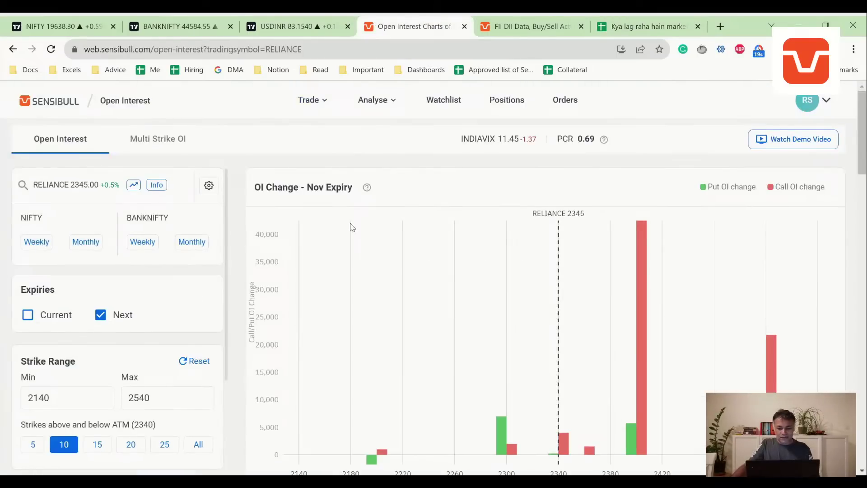
pyautogui.scroll(-2, 350, 226)
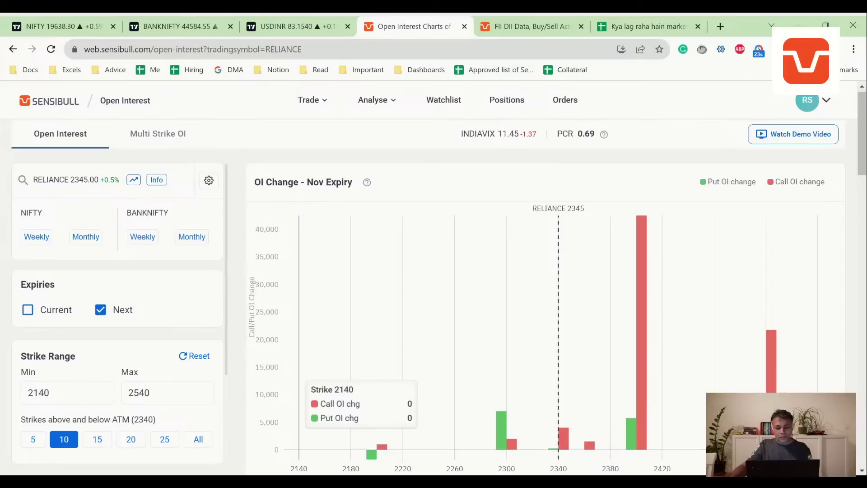
pyautogui.click(36, 237)
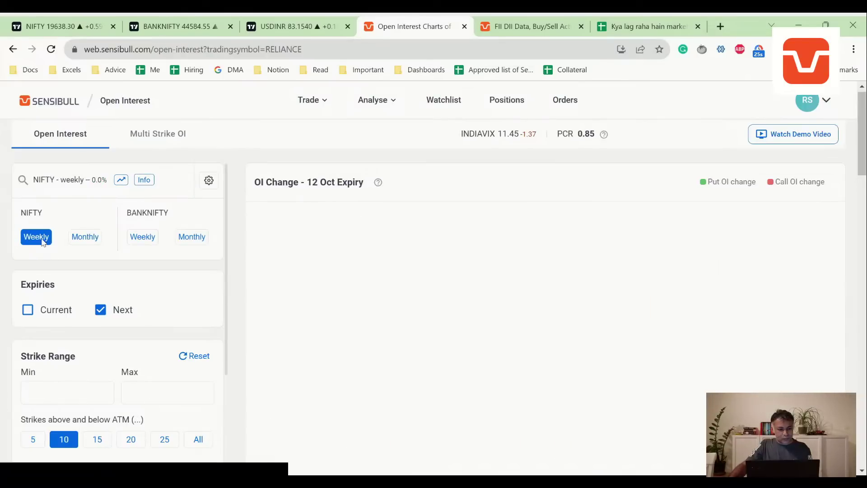
pyautogui.click(45, 313)
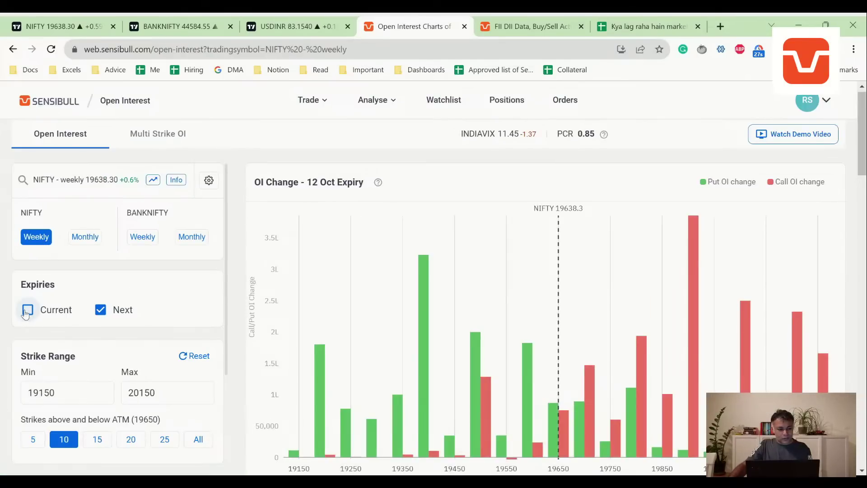
pyautogui.click(97, 312)
# Scroll through the 05 Oct OI charts (PCR 0.85), then return to the market notes sheet.
pyautogui.scroll(-3, 95, 316)
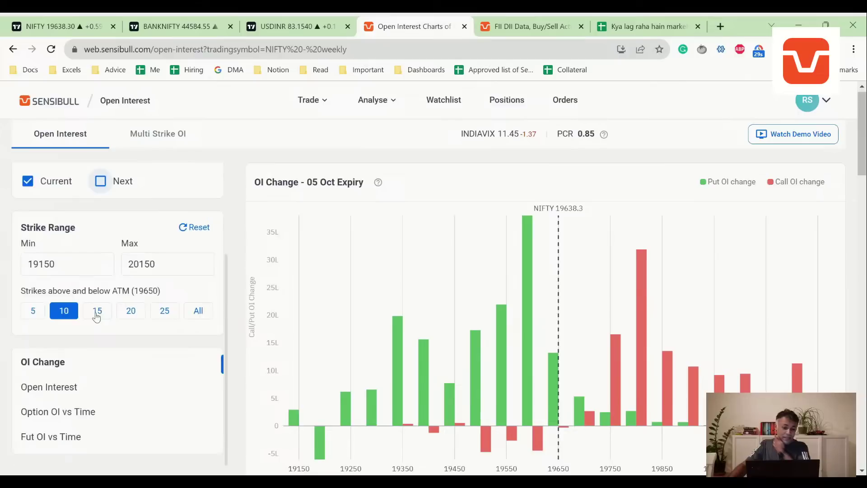
pyautogui.scroll(3, 95, 317)
pyautogui.scroll(-1, 412, 326)
pyautogui.scroll(-2, 412, 326)
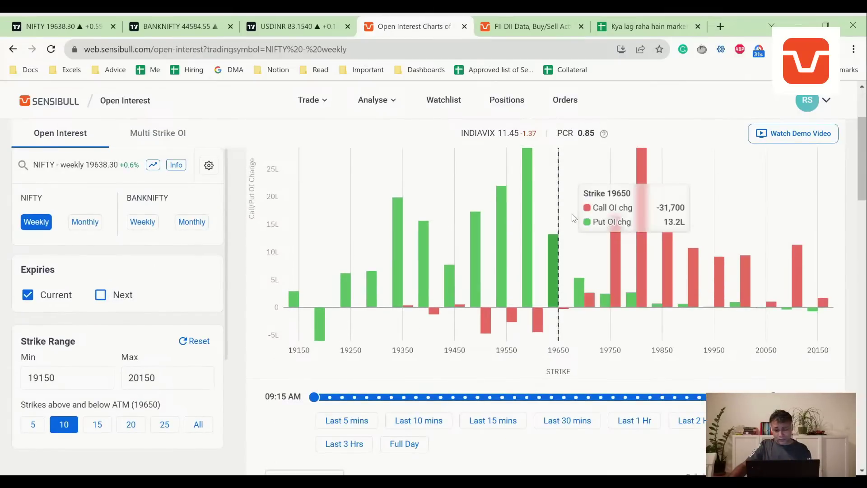
pyautogui.scroll(3, 345, 267)
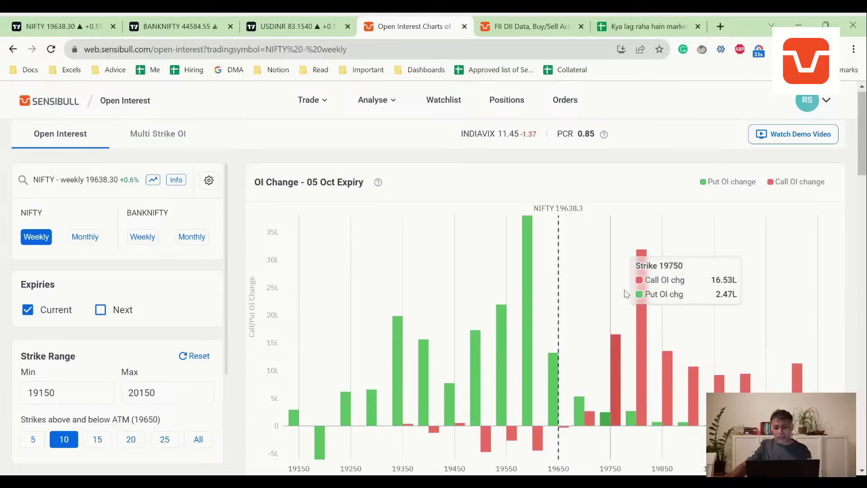
pyautogui.scroll(-1, 643, 277)
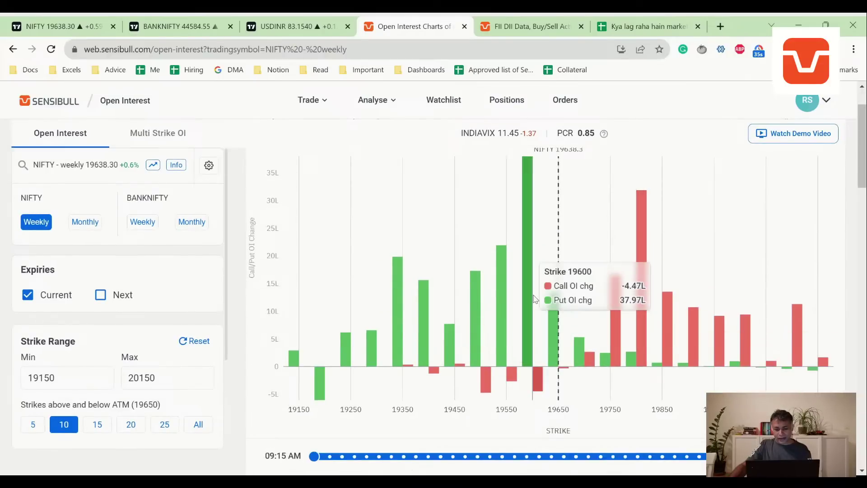
pyautogui.scroll(-1, 531, 298)
pyautogui.scroll(-8, 531, 298)
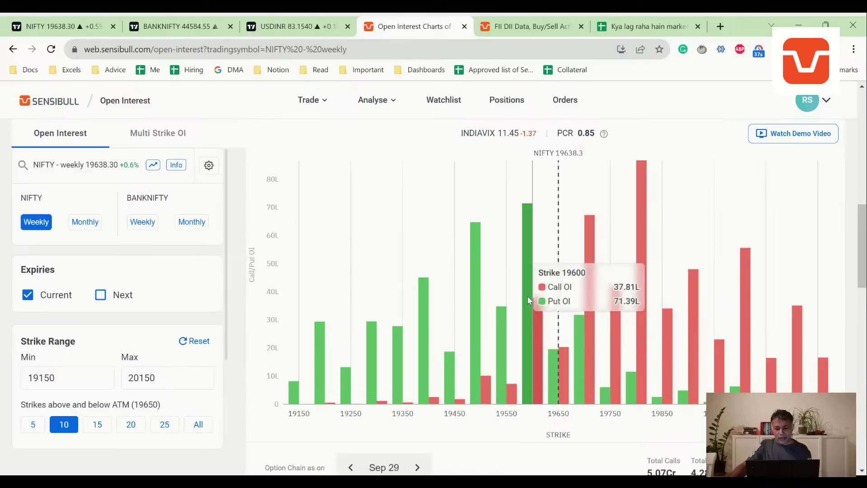
pyautogui.scroll(2, 528, 297)
pyautogui.scroll(6, 528, 259)
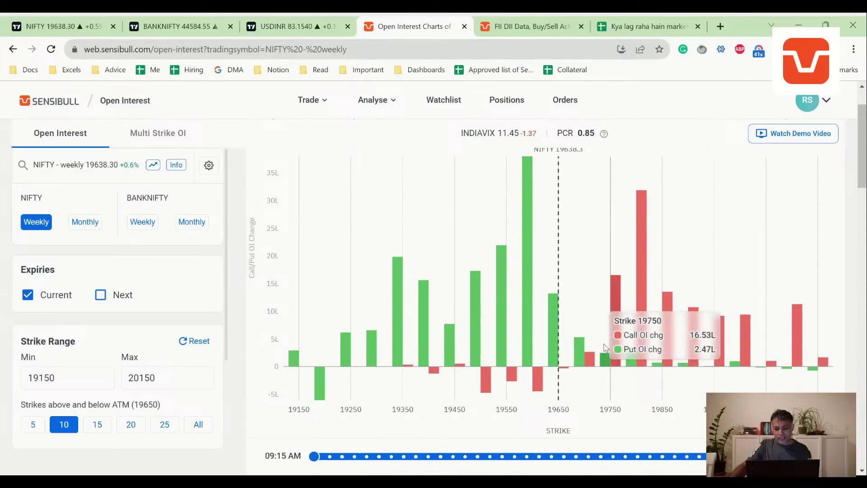
pyautogui.scroll(-6, 616, 343)
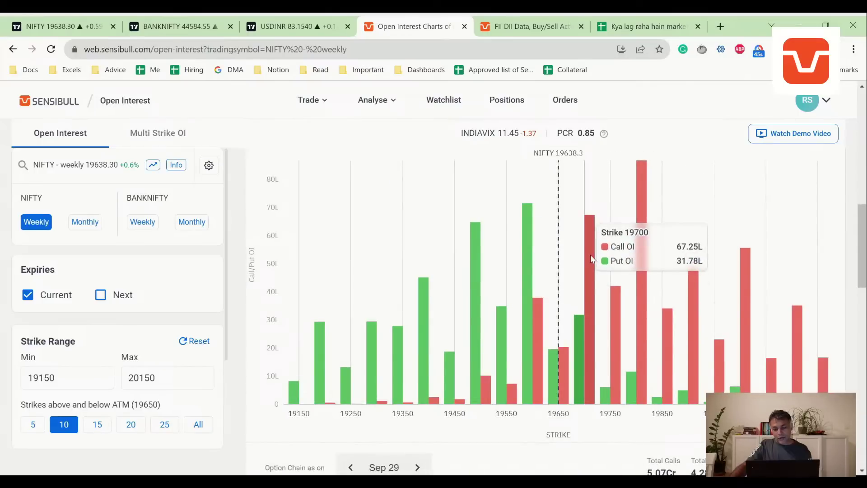
pyautogui.scroll(6, 597, 351)
pyautogui.scroll(-6, 598, 351)
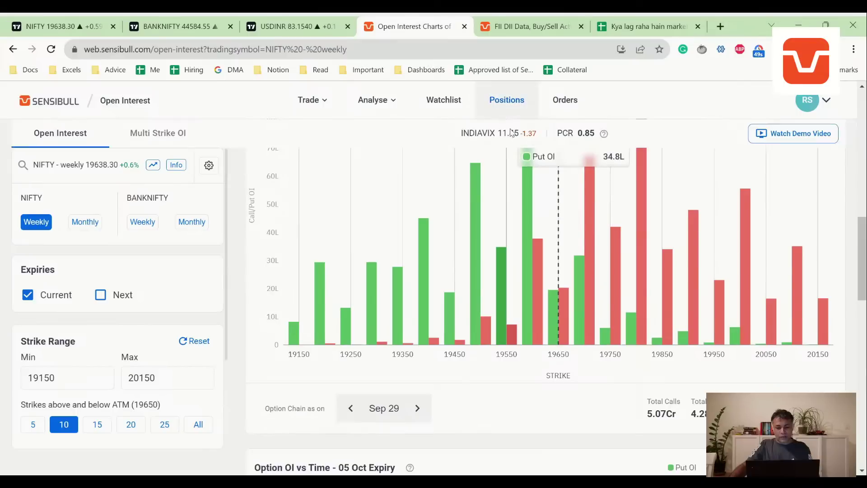
pyautogui.click(648, 26)
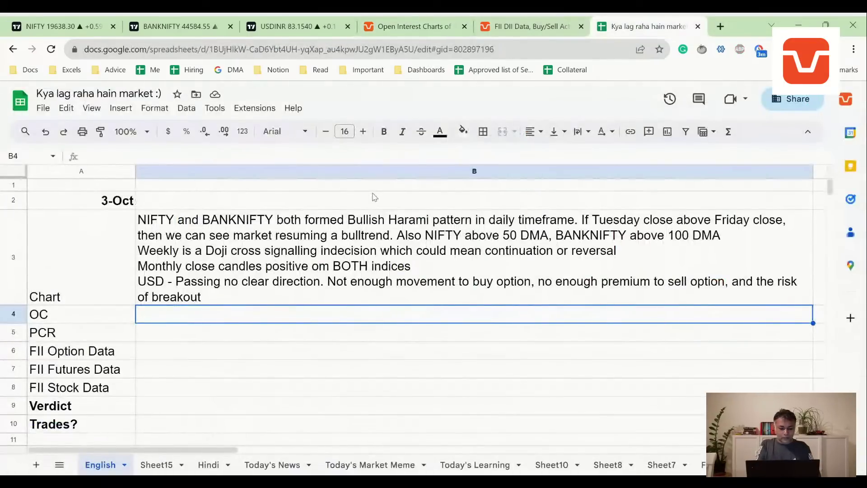
# Note under OC in B4 that 19600 is emerging as a strong support per OI action, rechecking the OI charts.
pyautogui.write('19600 is emergin')
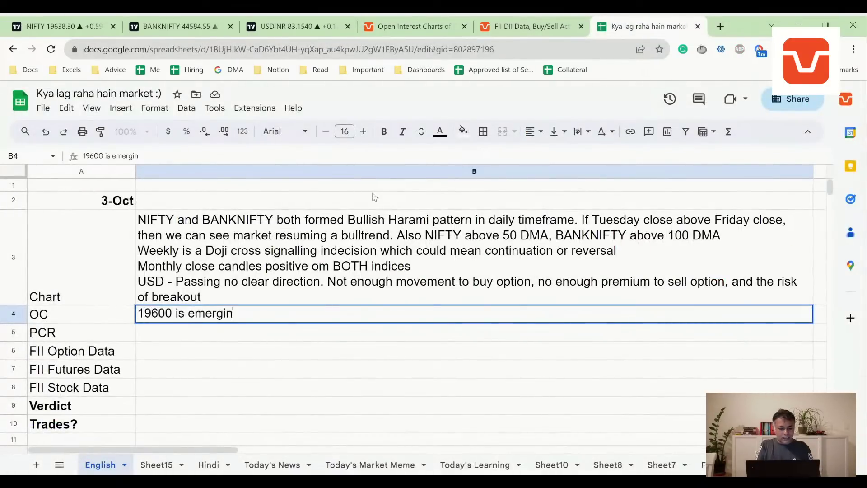
pyautogui.write('g as a strin')
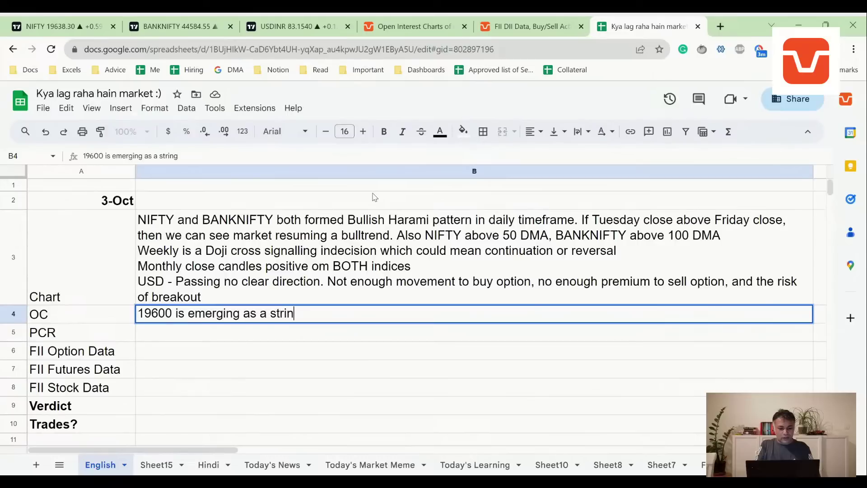
pyautogui.write('g ng support a')
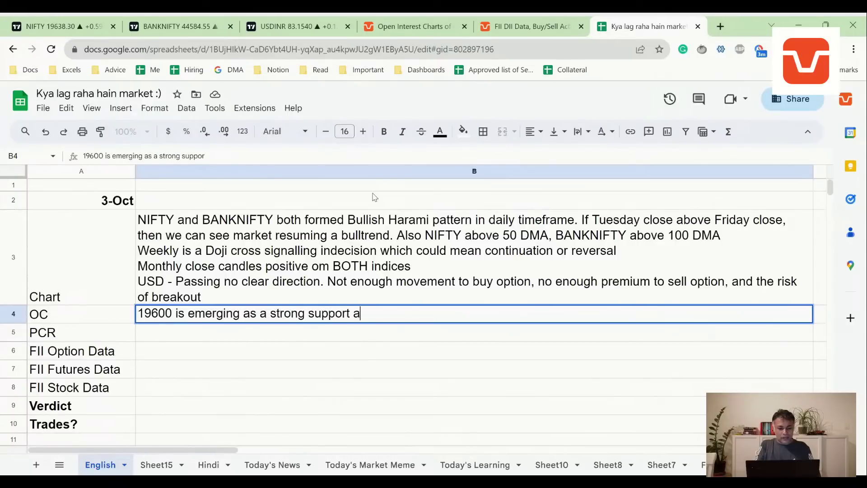
pyautogui.write('s per OI action')
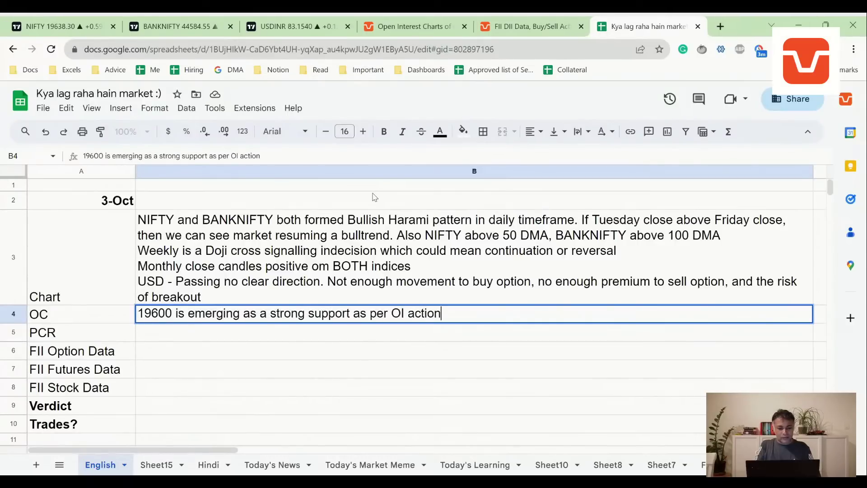
pyautogui.press('Return')
pyautogui.click(394, 21)
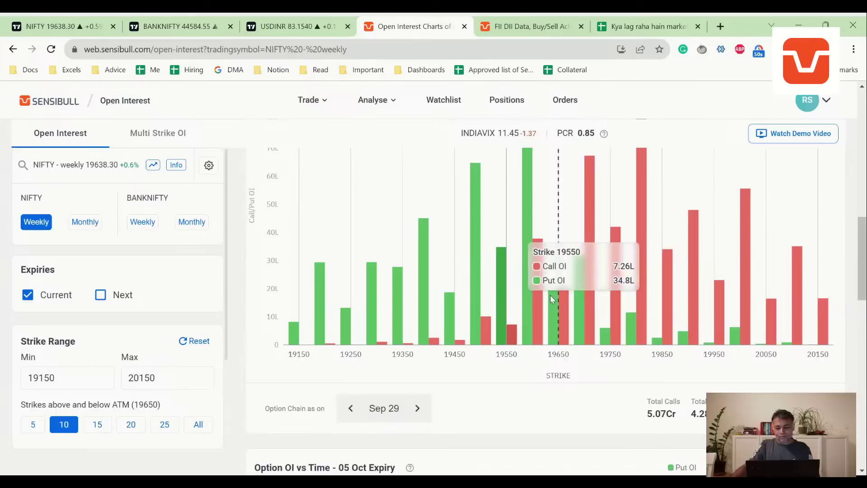
pyautogui.scroll(-3, 673, 384)
pyautogui.scroll(5, 673, 384)
pyautogui.moveTo(639, 221)
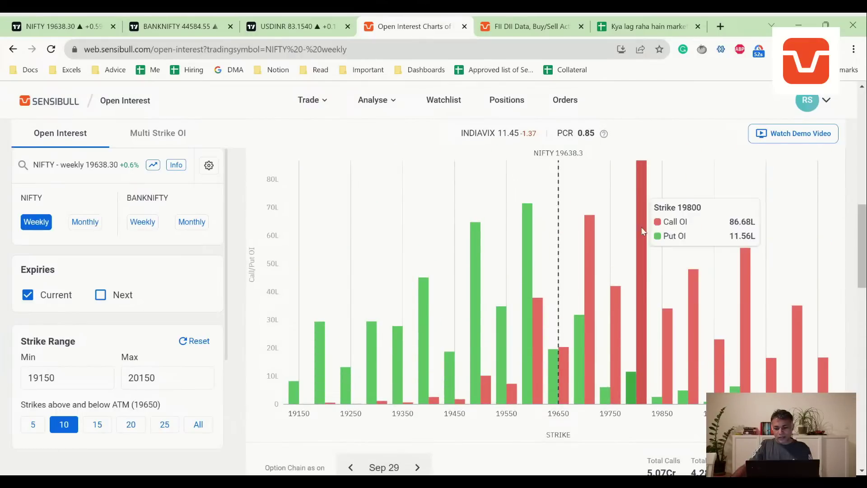
pyautogui.scroll(-5, 638, 220)
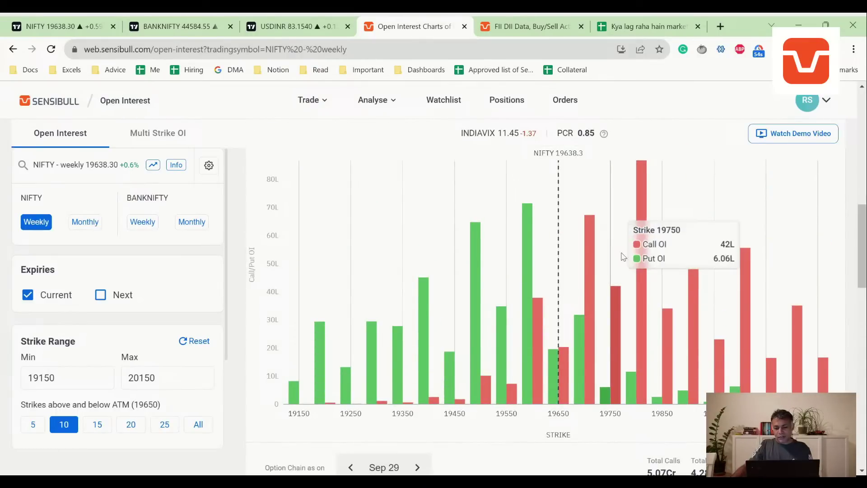
pyautogui.scroll(-10, 631, 261)
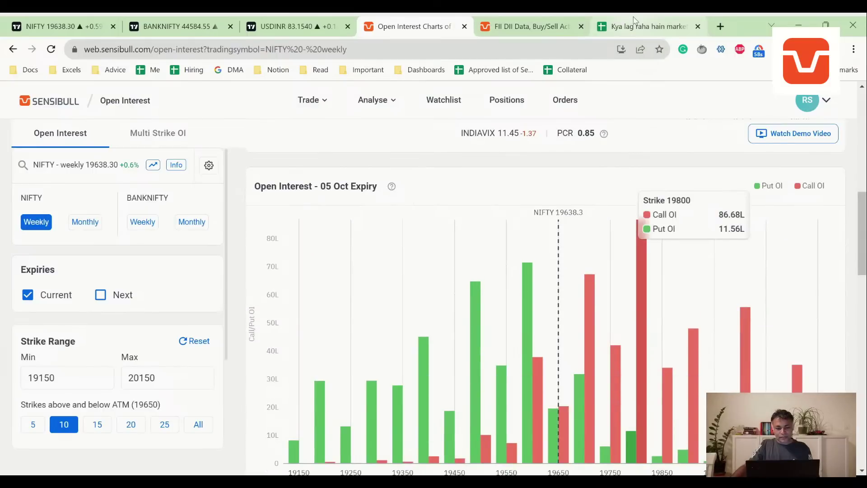
# Record PCR in B5 as '0.8 mildly bullish', correcting the wording.
pyautogui.click(647, 26)
pyautogui.write('0')
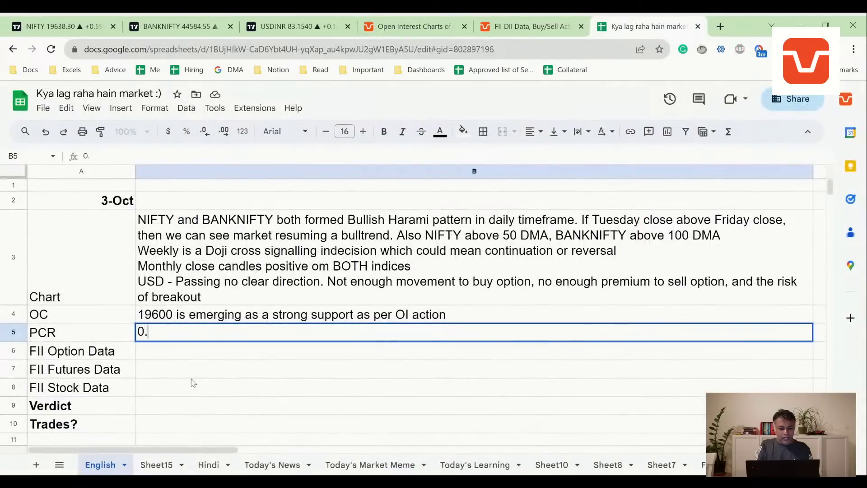
pyautogui.write('.8 Bullish')
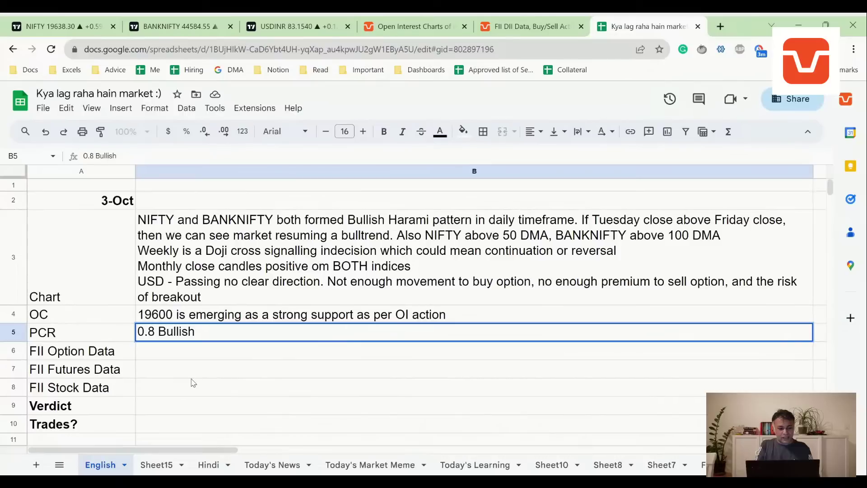
pyautogui.press('BackSpace')
pyautogui.press('BackSpace')
pyautogui.press('BackSpace')
pyautogui.press('BackSpace')
pyautogui.press('BackSpace')
pyautogui.press('BackSpace')
pyautogui.press('BackSpace')
pyautogui.write('Moderately b')
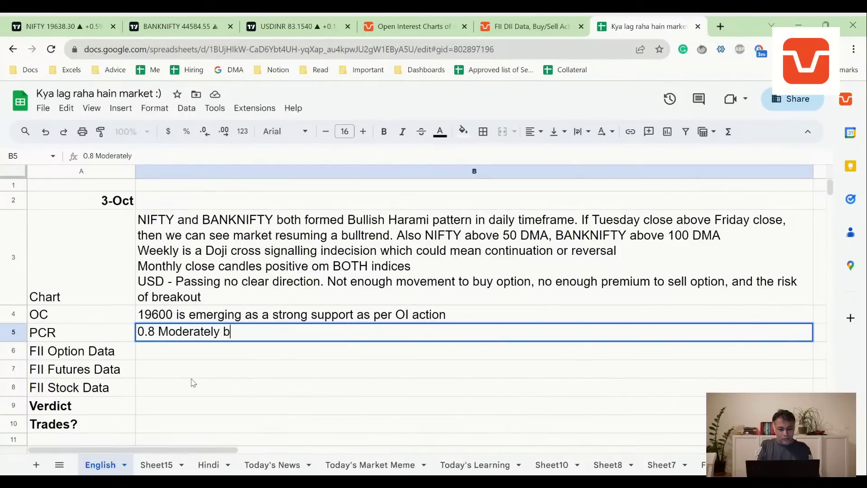
pyautogui.write('ullish')
pyautogui.press('Return')
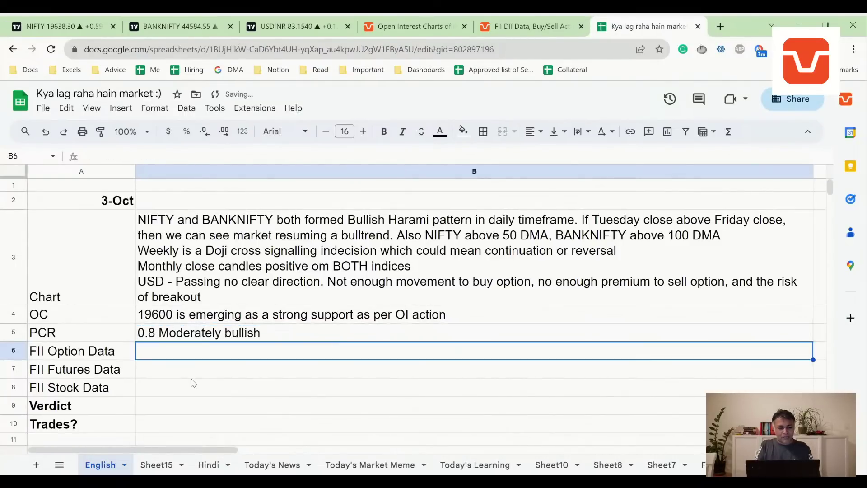
pyautogui.press('Up')
pyautogui.press('Return')
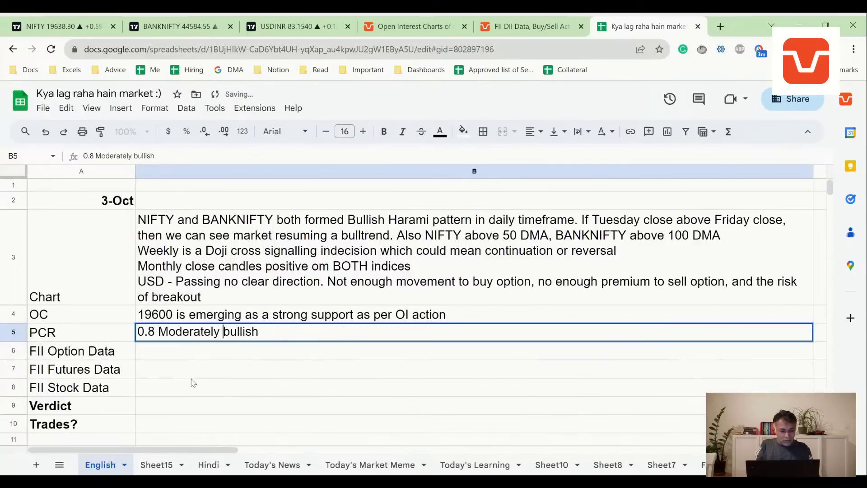
pyautogui.hotkey('ctrl', 'shift', 'Left')
pyautogui.write('midl')
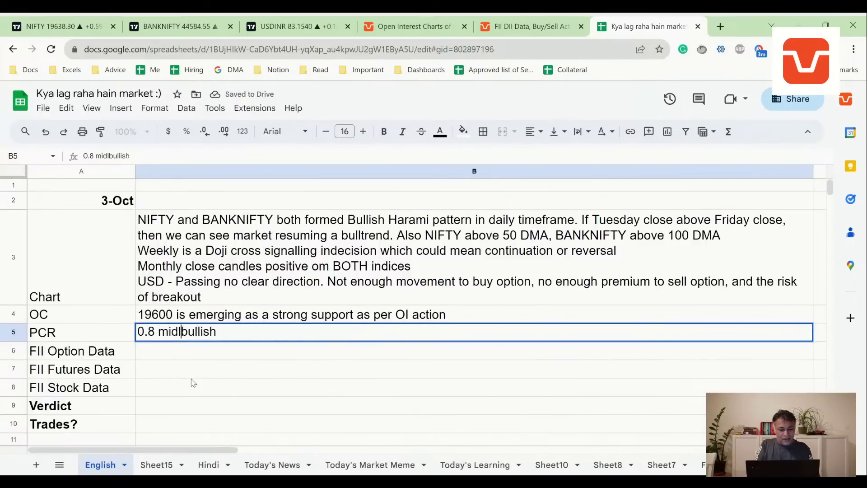
pyautogui.press('BackSpace')
pyautogui.press('BackSpace')
pyautogui.write('ldly')
pyautogui.press('Return')
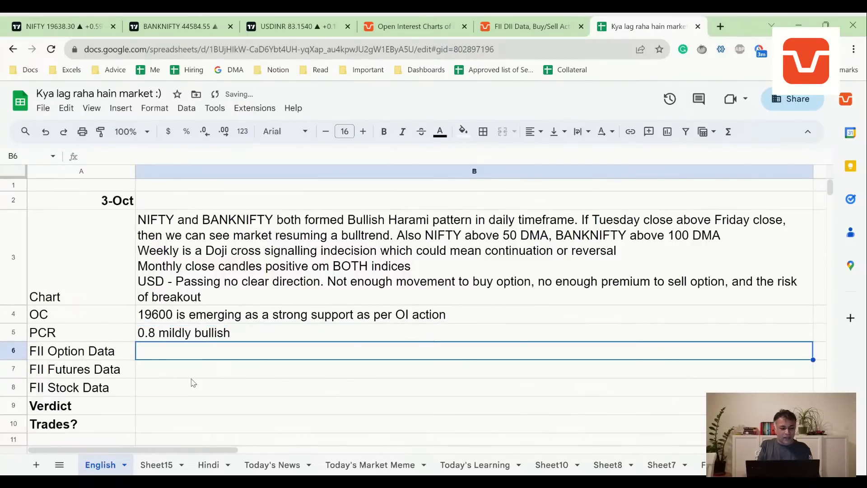
# Bring up Sensibull's FII DII data page and scroll down it.
pyautogui.click(531, 27)
pyautogui.scroll(-6, 457, 239)
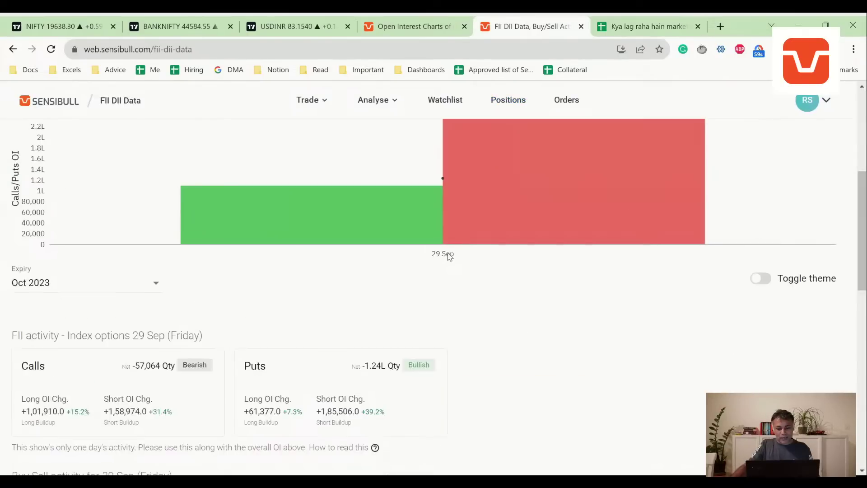
pyautogui.scroll(-1, 447, 258)
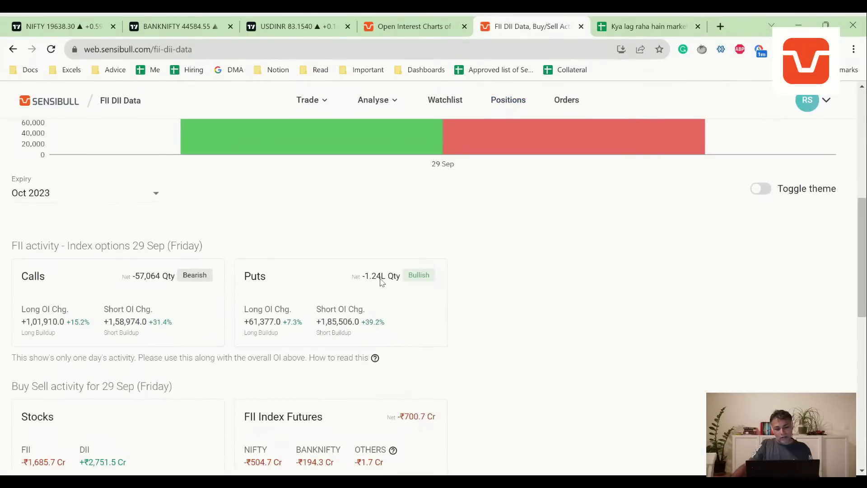
# Finish the FII option note in B6: '60 k calls sold, 1.2L puts sold. Net bullish'.
pyautogui.click(646, 26)
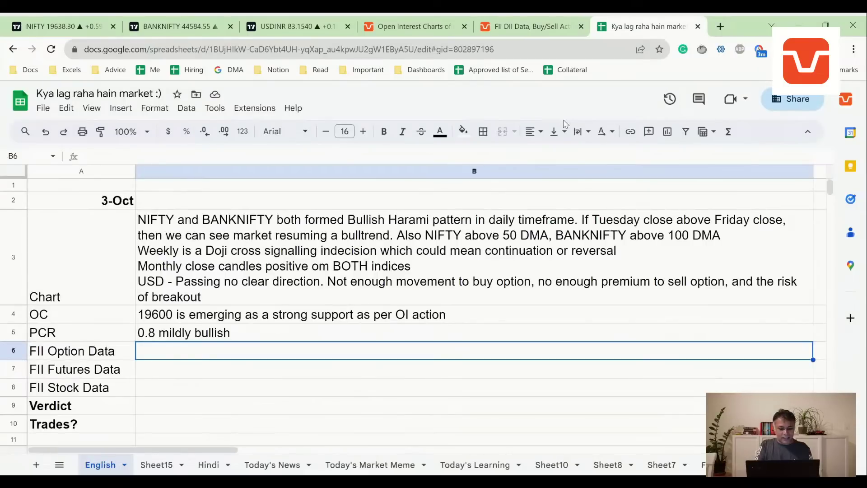
pyautogui.write('60 k ')
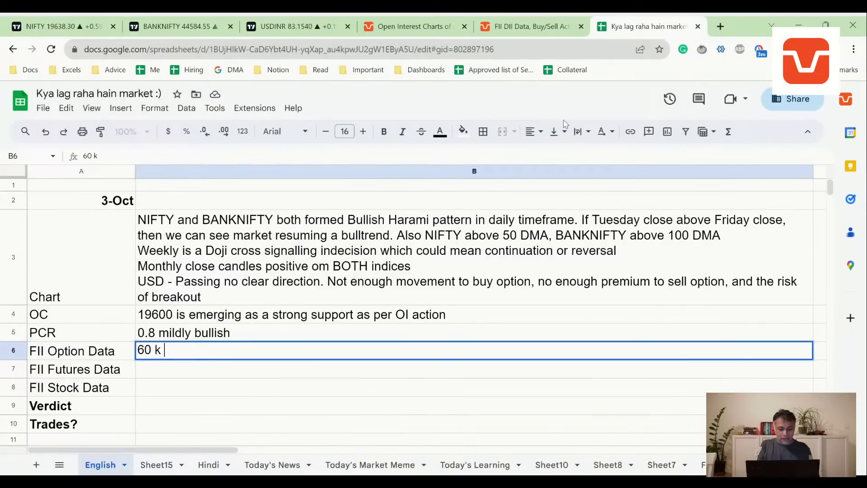
pyautogui.write('calls sold, ')
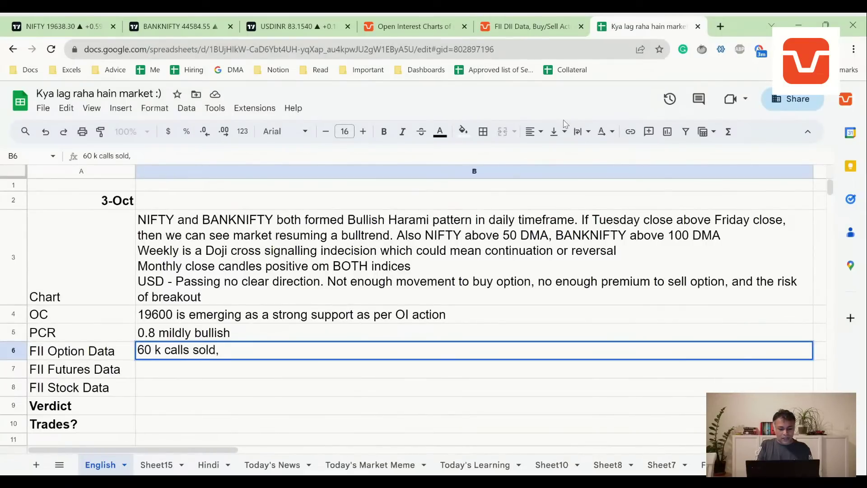
pyautogui.write('1.2L puts sold. M')
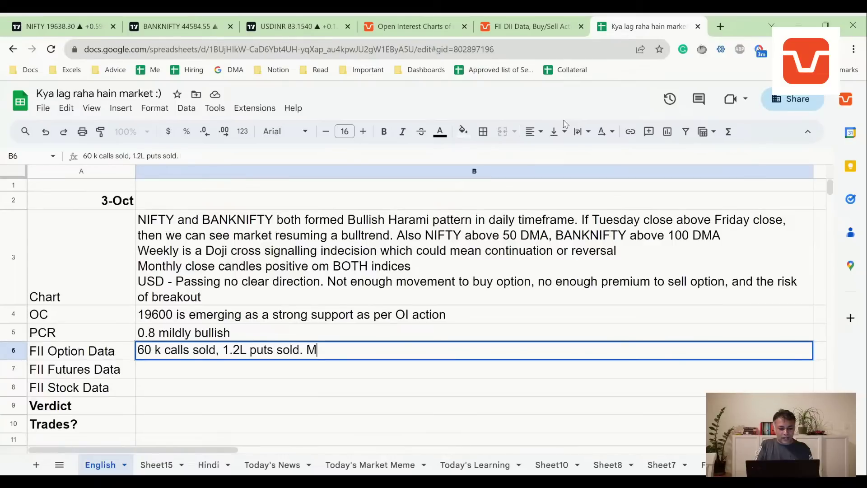
pyautogui.press('BackSpace')
pyautogui.write('B')
pyautogui.press('BackSpace')
pyautogui.write('Net bu')
pyautogui.write('lllis')
pyautogui.press('BackSpace')
pyautogui.press('BackSpace')
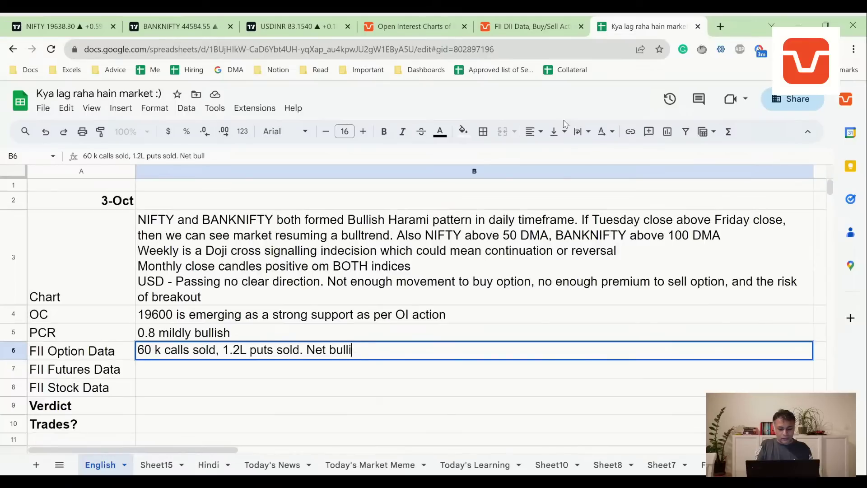
pyautogui.write('sh')
pyautogui.press('Return')
# Take the 700.7 Cr FII Index Futures net value and record '700 Cr sell - Bearish' in B7.
pyautogui.click(504, 22)
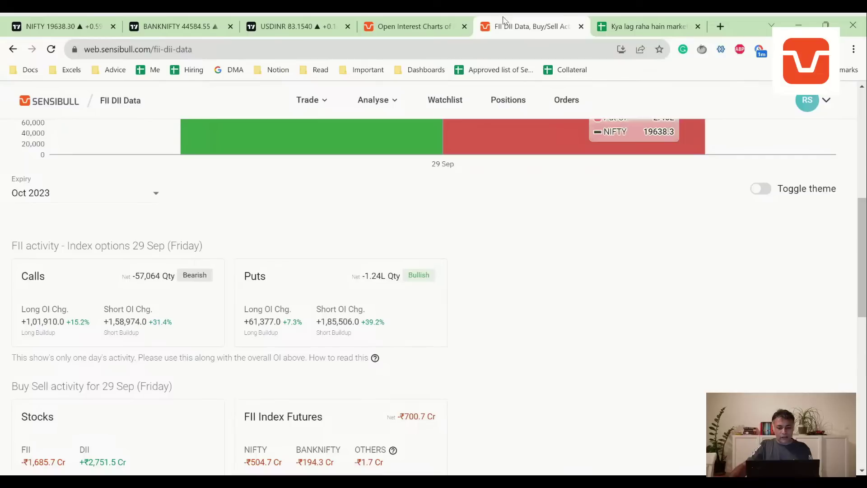
pyautogui.scroll(-3, 505, 273)
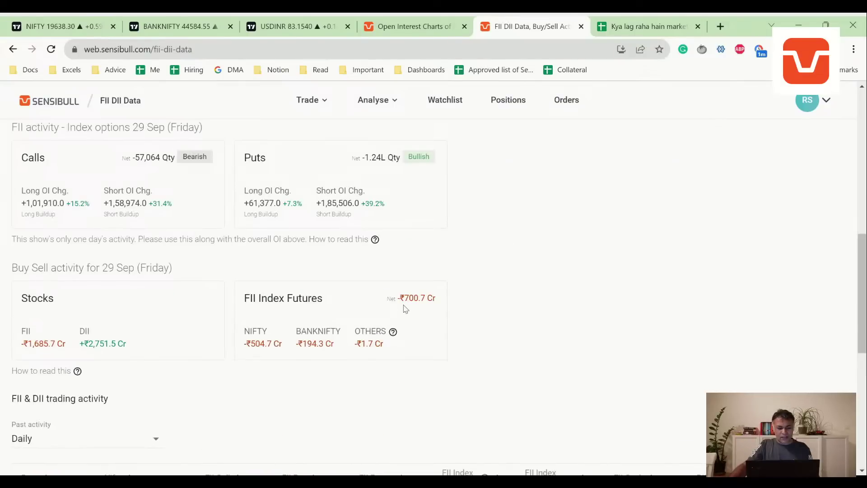
pyautogui.moveTo(404, 305); pyautogui.dragTo(438, 306)
pyautogui.click(647, 26)
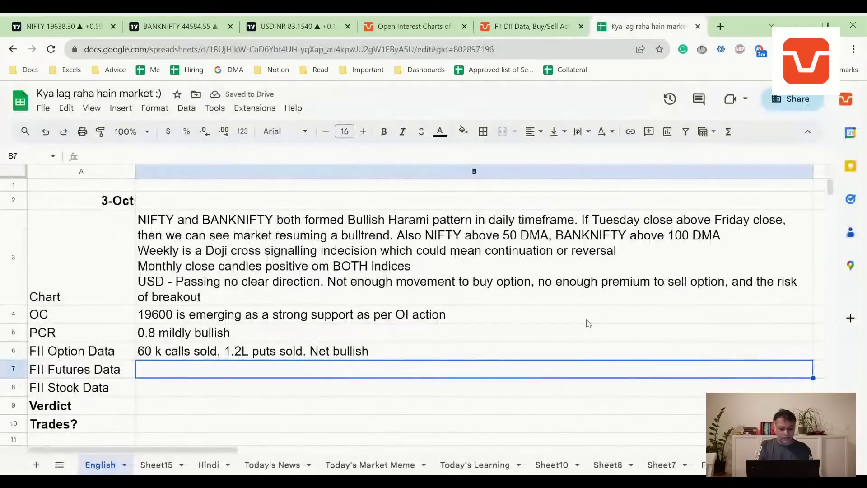
pyautogui.write('700 Ce')
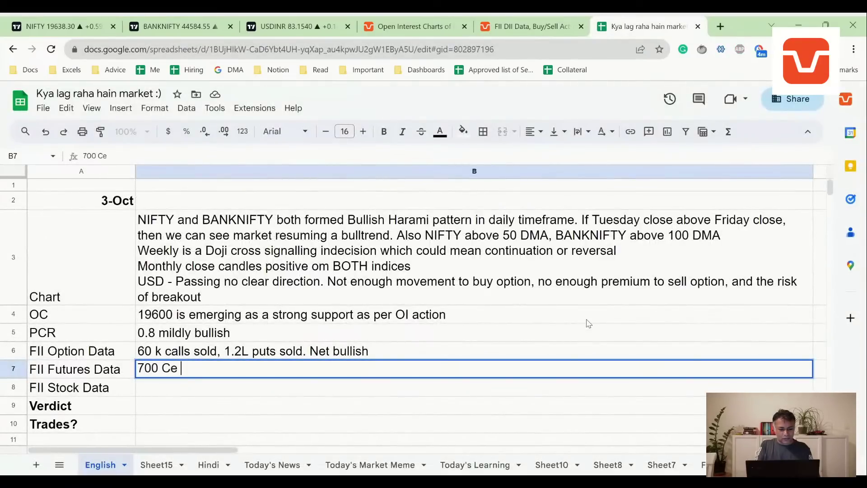
pyautogui.write(' selll')
pyautogui.write(' - Bul')
pyautogui.press('BackSpace')
pyautogui.press('BackSpace')
pyautogui.press('BackSpace')
pyautogui.press('BackSpace')
pyautogui.write('Br')
pyautogui.press('BackSpace')
pyautogui.write('earish')
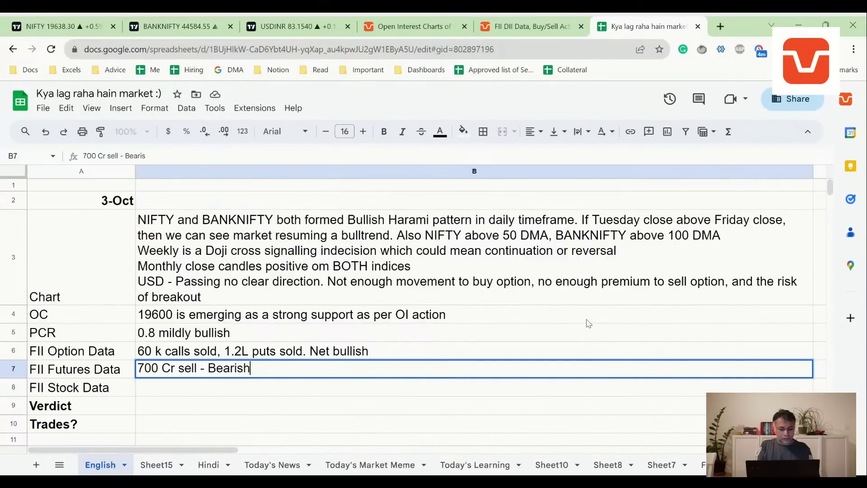
pyautogui.press('Return')
# Scroll through the daily FII & DII activity table, including 29 Sep FII futures at -₹701 Cr.
pyautogui.click(526, 26)
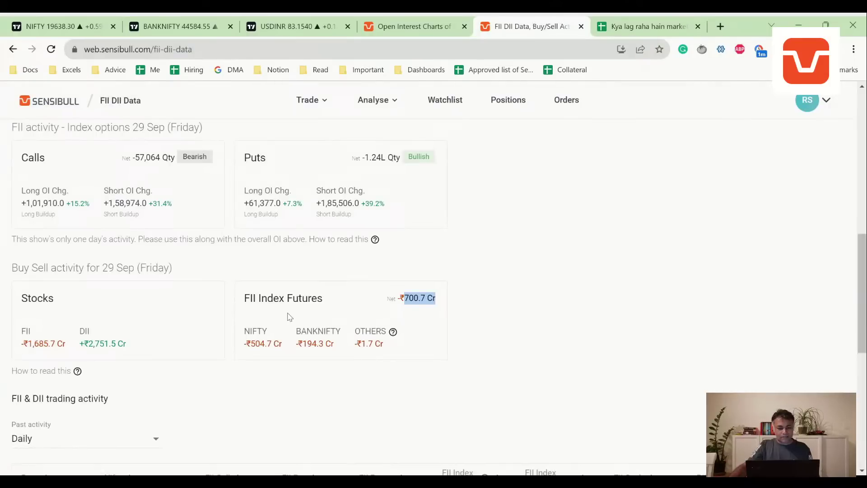
pyautogui.scroll(-5, 290, 316)
pyautogui.scroll(4, 181, 330)
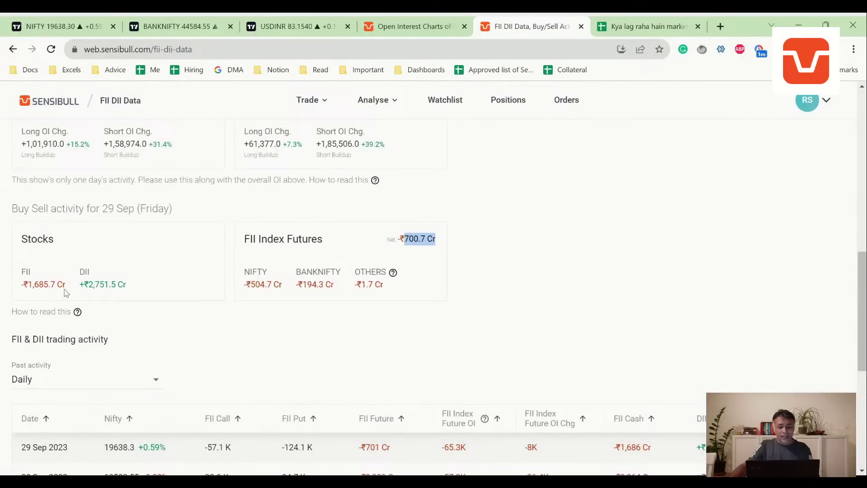
pyautogui.scroll(-7, 66, 293)
pyautogui.scroll(3, 531, 306)
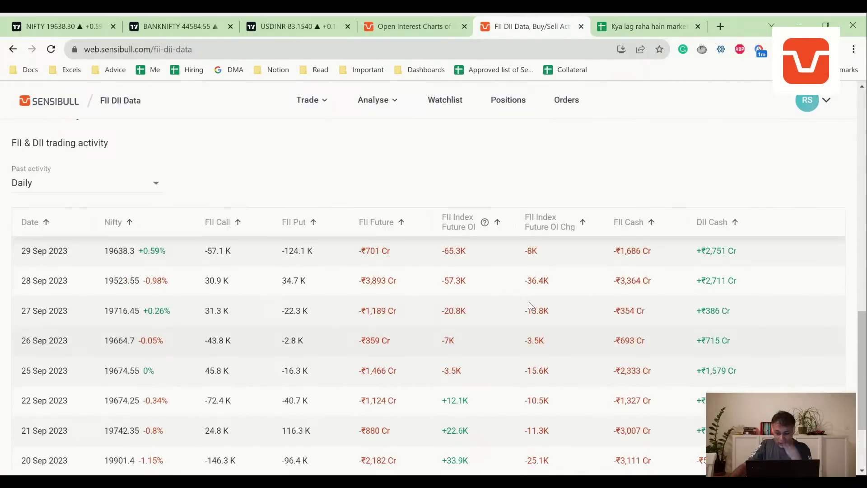
pyautogui.scroll(-3, 531, 306)
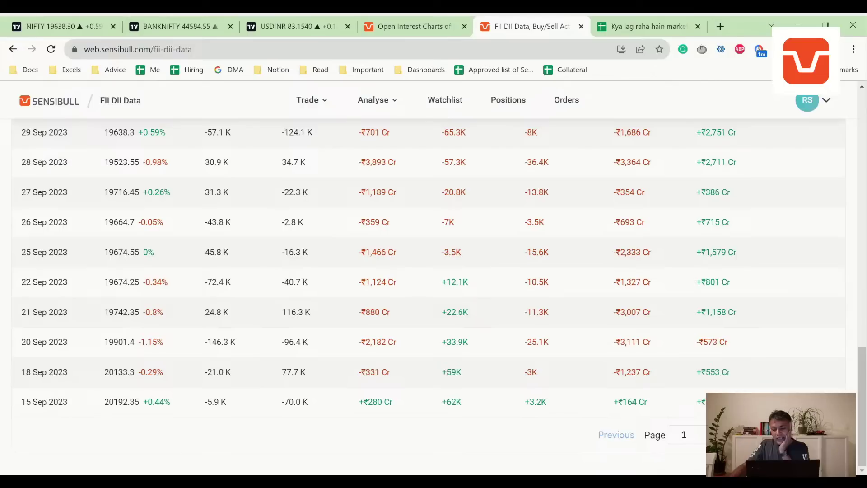
pyautogui.scroll(5, 631, 310)
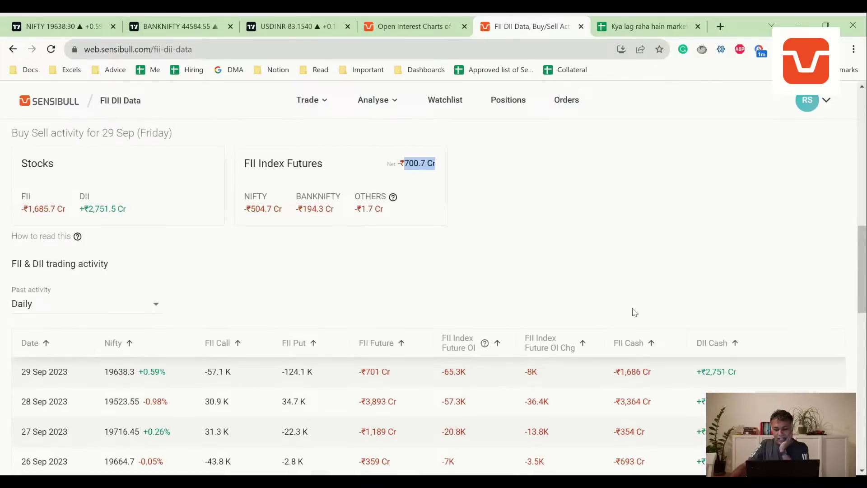
pyautogui.scroll(-3, 635, 310)
pyautogui.scroll(-5, 634, 310)
pyautogui.scroll(2, 611, 167)
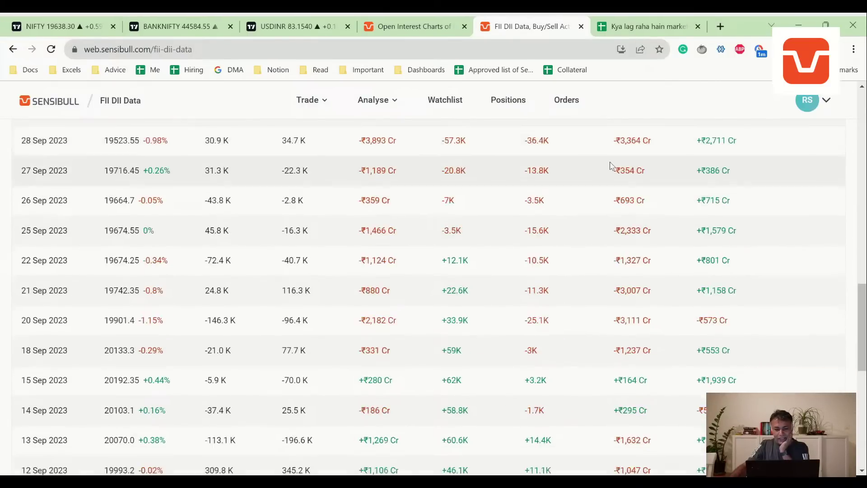
pyautogui.scroll(4, 39, 244)
# Switch past activity to Monthly and review Sep 2023 FII and DII cash net figures.
pyautogui.click(37, 245)
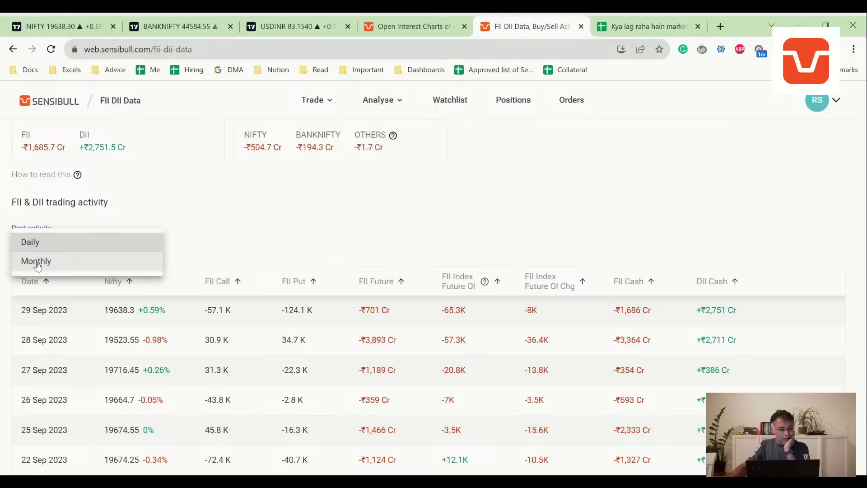
pyautogui.click(38, 267)
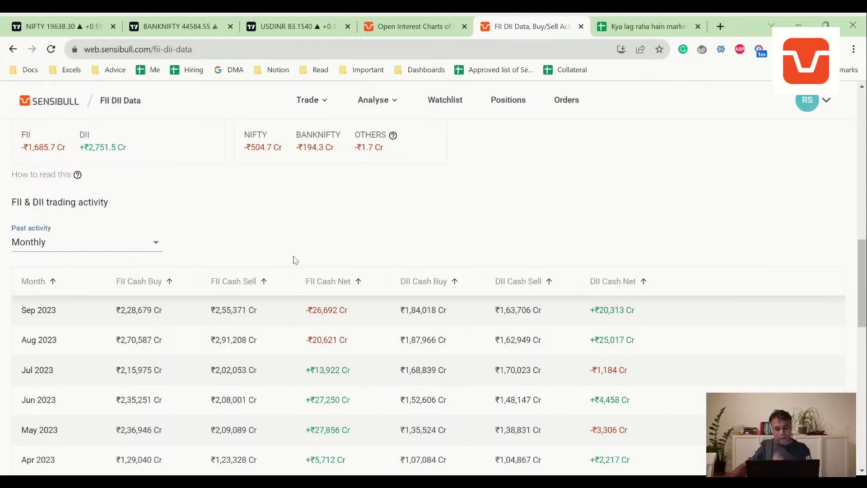
pyautogui.scroll(-2, 295, 260)
pyautogui.scroll(-1, 298, 253)
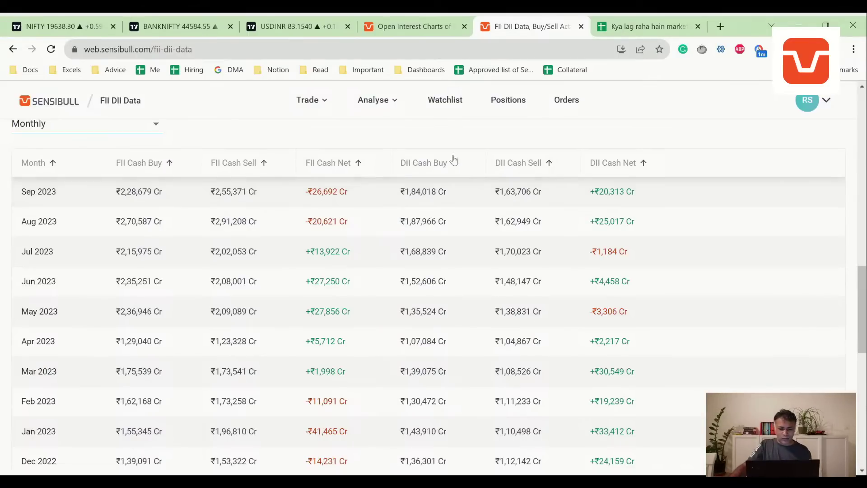
pyautogui.scroll(3, 281, 201)
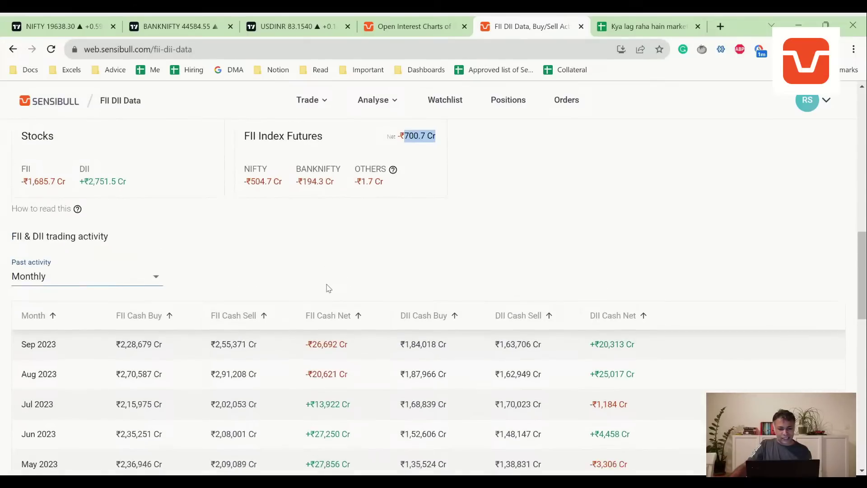
pyautogui.scroll(-2, 327, 286)
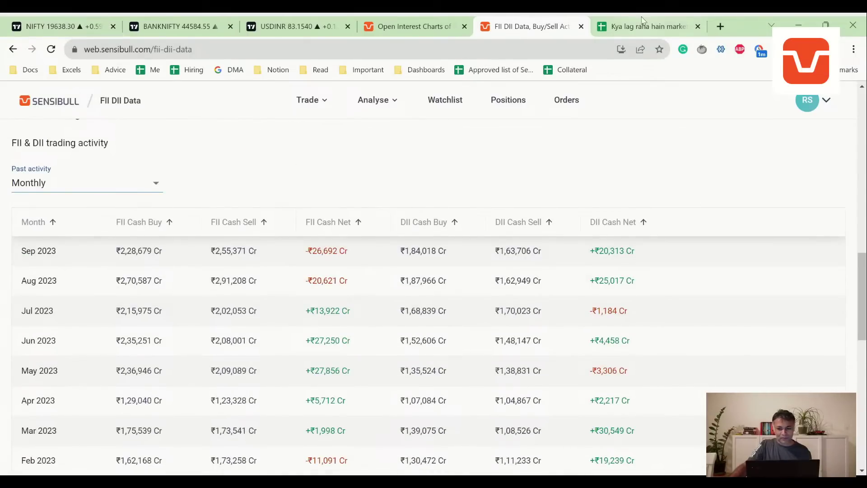
# Enter in B8 'FII still selling cash. August and Sep sell more than 45000 Crores'.
pyautogui.hotkey('ctrl', 'Tab')
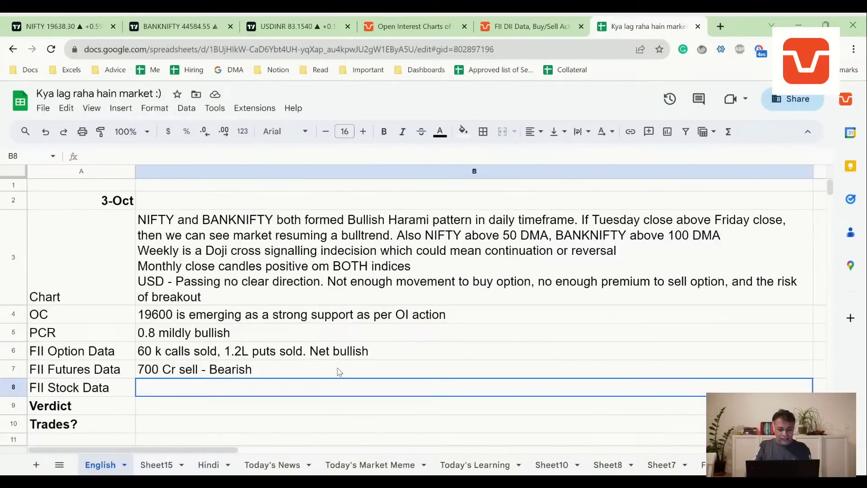
pyautogui.write('FII s')
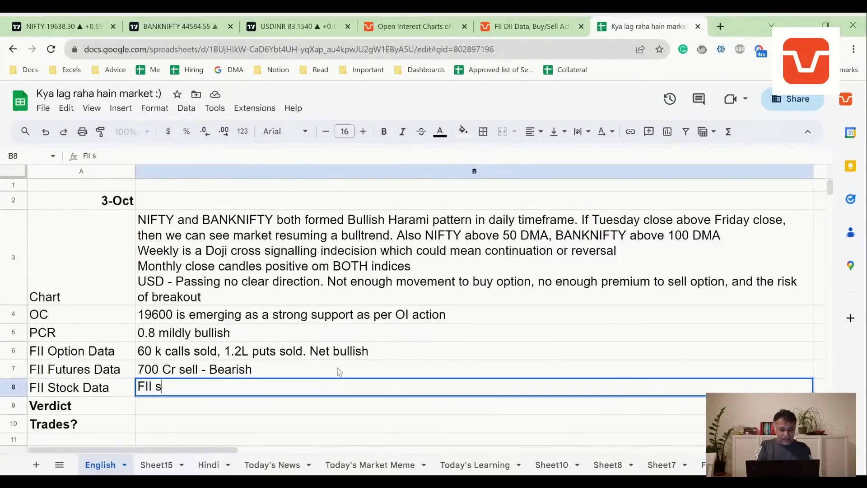
pyautogui.write('till seli')
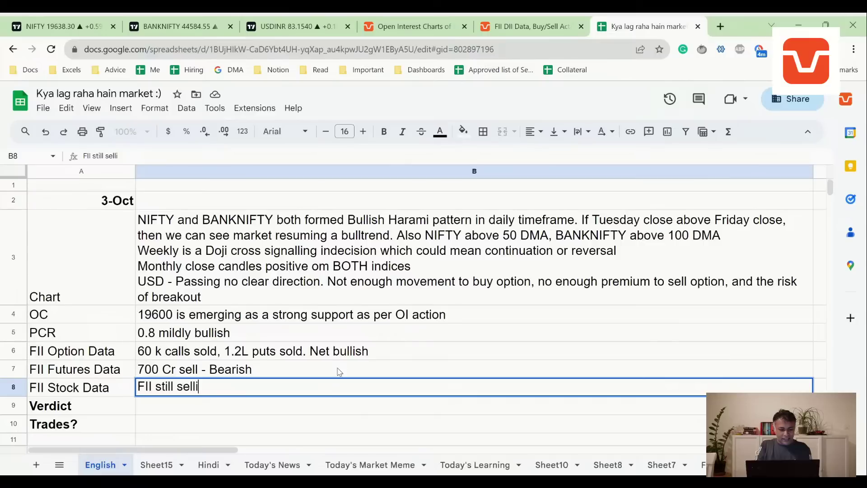
pyautogui.write('ng cash.')
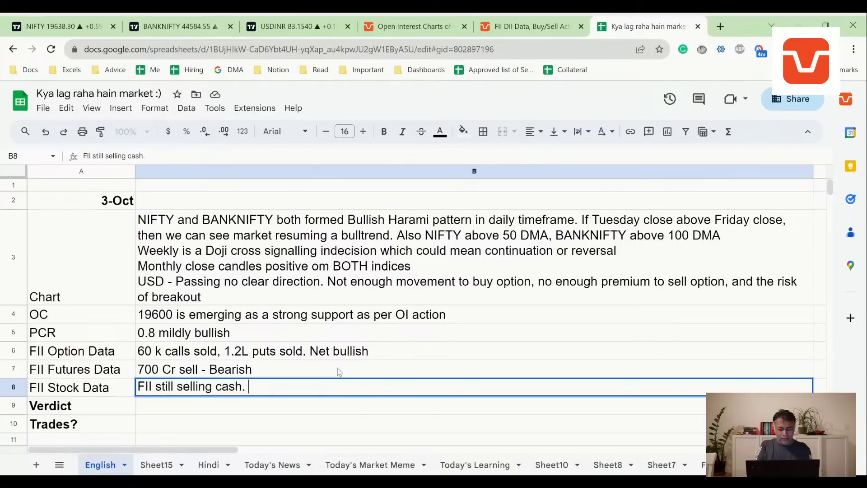
pyautogui.write(' Auhust')
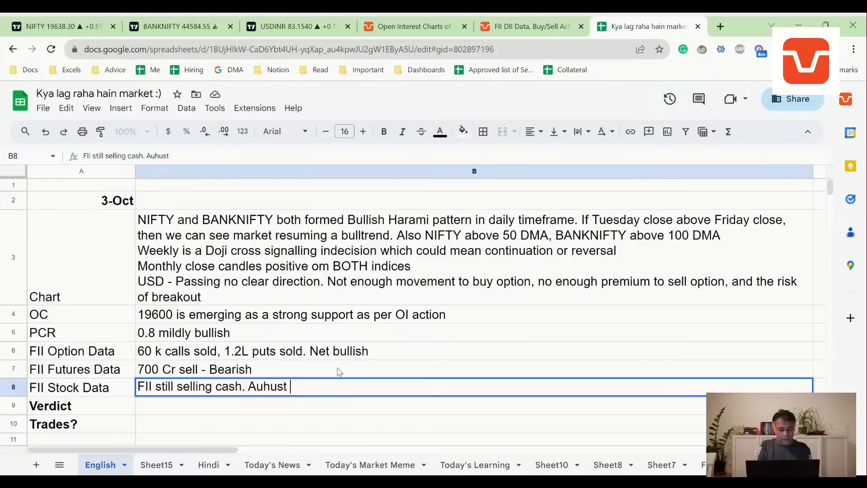
pyautogui.press('BackSpace')
pyautogui.press('BackSpace')
pyautogui.press('BackSpace')
pyautogui.press('BackSpace')
pyautogui.press('BackSpace')
pyautogui.write('gust and Sep sell')
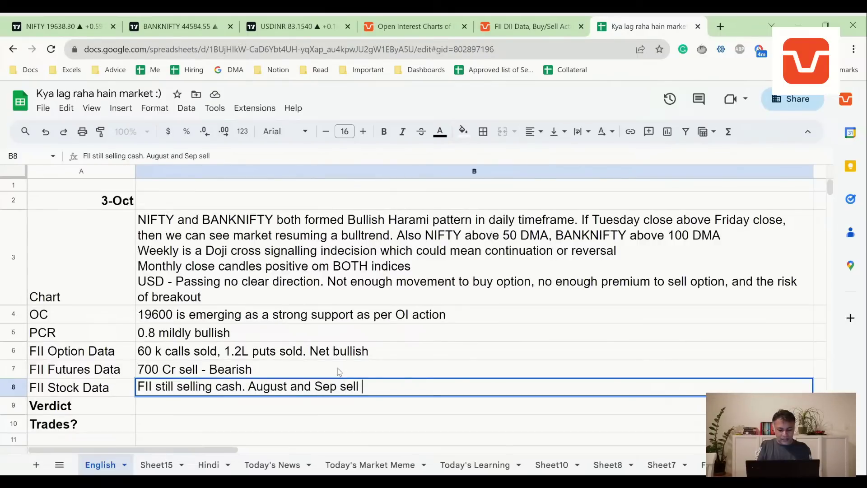
pyautogui.write(' more than 45000')
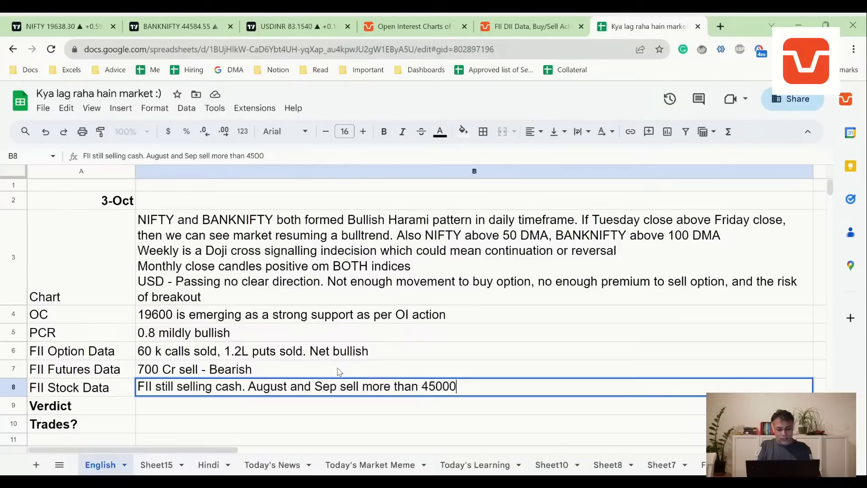
pyautogui.write(' Crores')
pyautogui.press('Return')
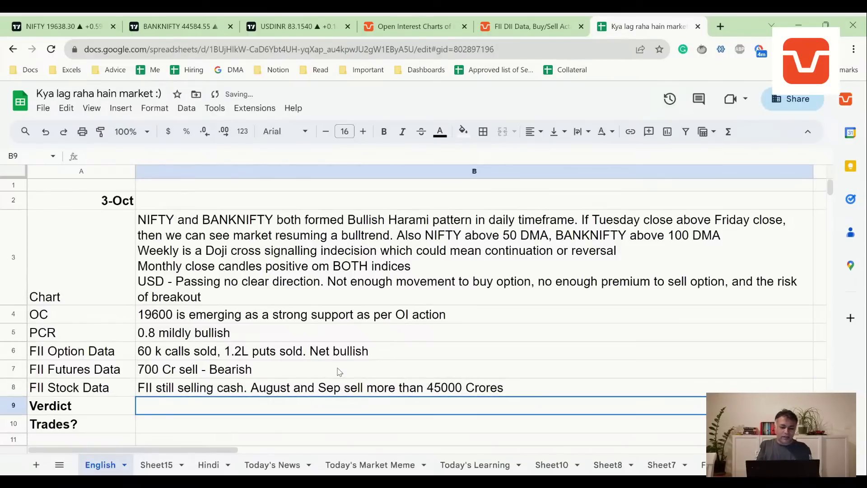
# Write the verdict's make-or-break level at 19600, with a bullish rally if daily patterns confirm.
pyautogui.scroll(-1, 340, 371)
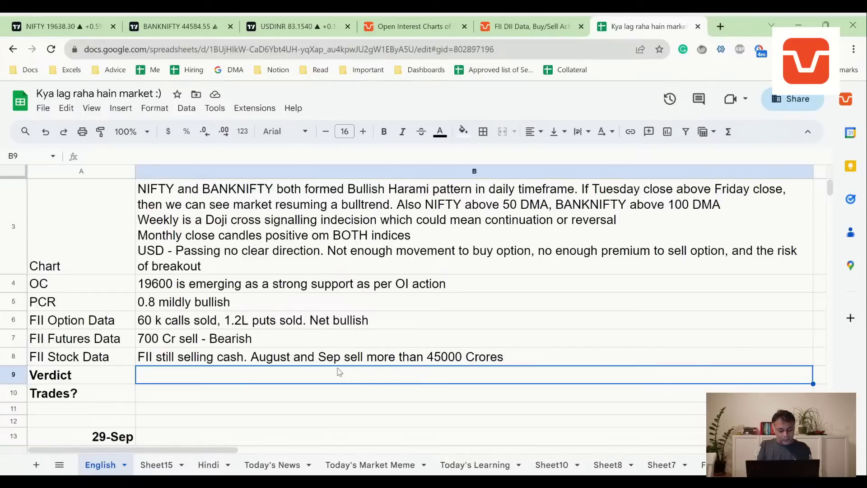
pyautogui.write('A')
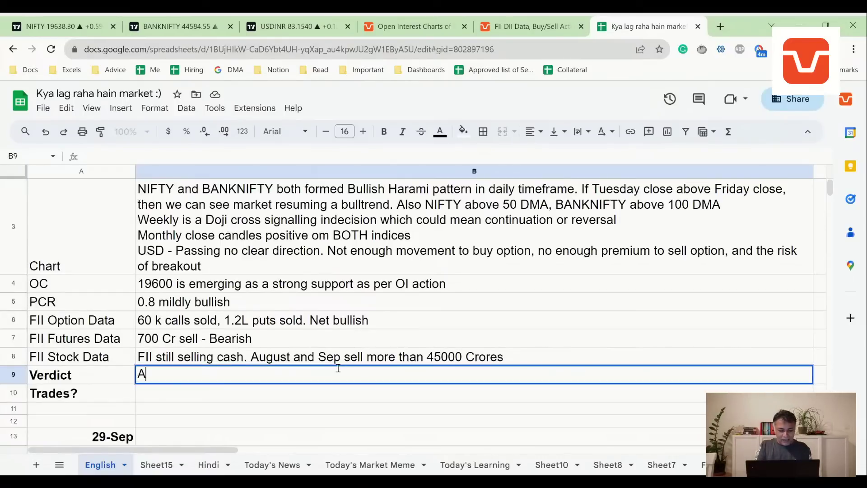
pyautogui.write('gain, make or')
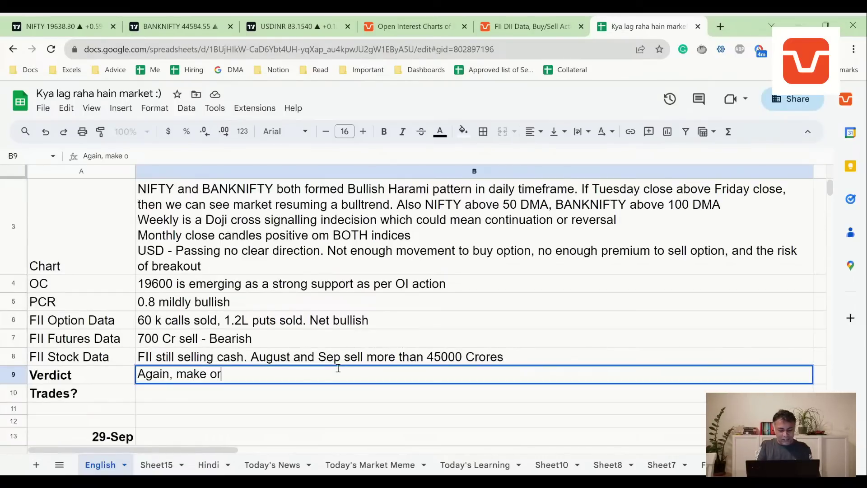
pyautogui.write('break level')
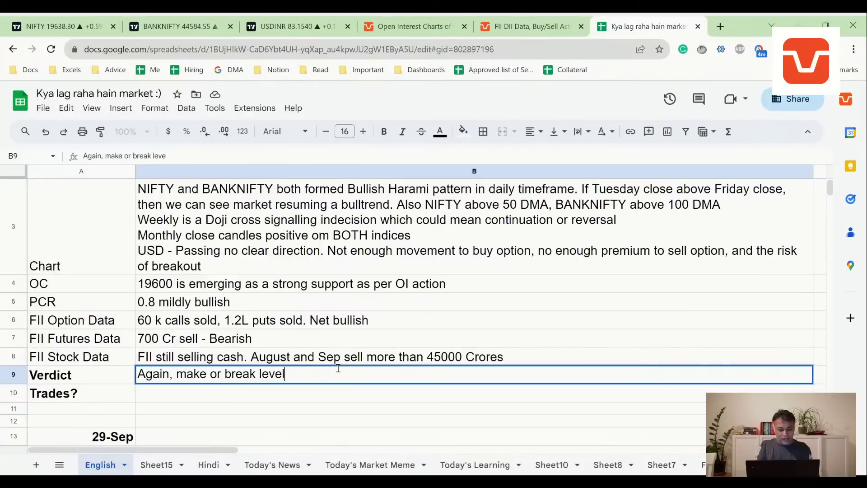
pyautogui.write('s at 19600. If b')
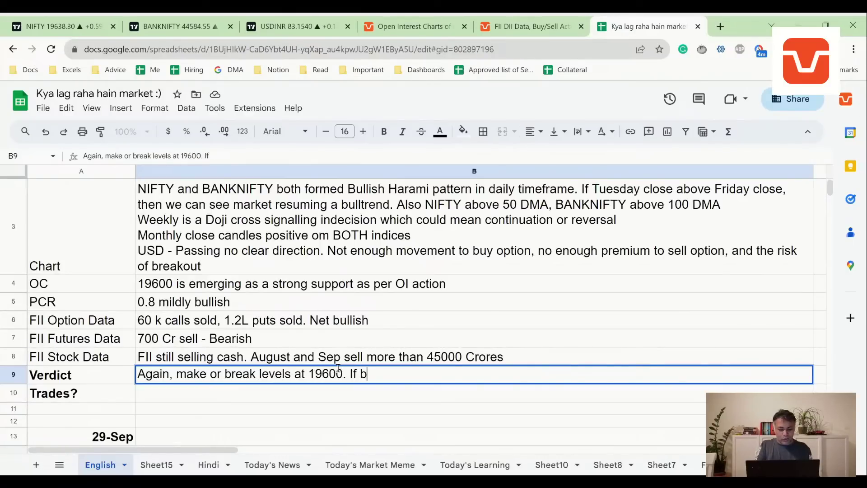
pyautogui.write('ullish daily par')
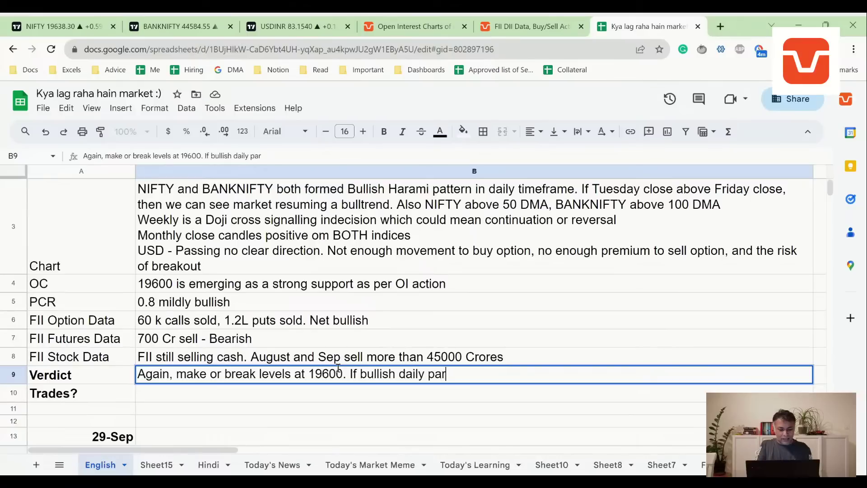
pyautogui.press('BackSpace')
pyautogui.write('tterns are confirm')
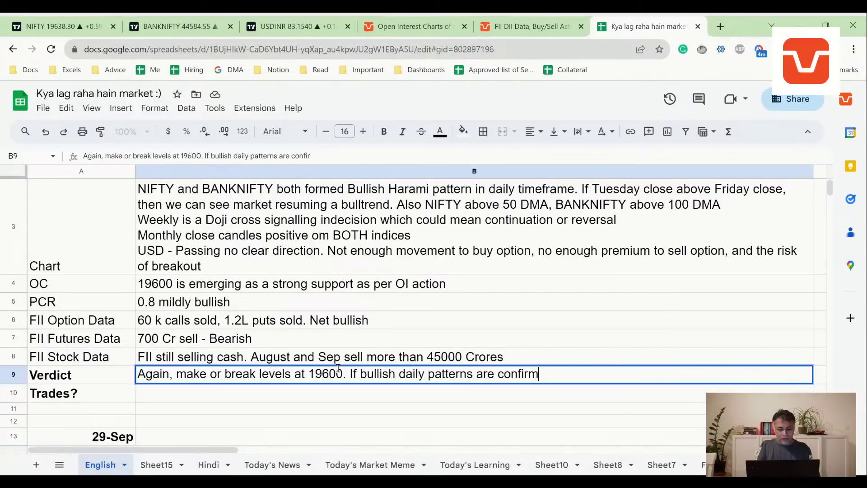
pyautogui.write('ed, we can see ')
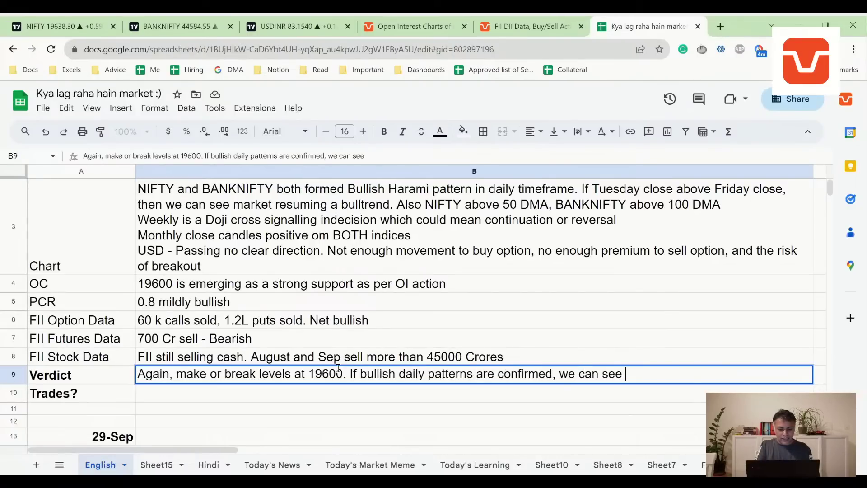
pyautogui.write('continuation of bullisg')
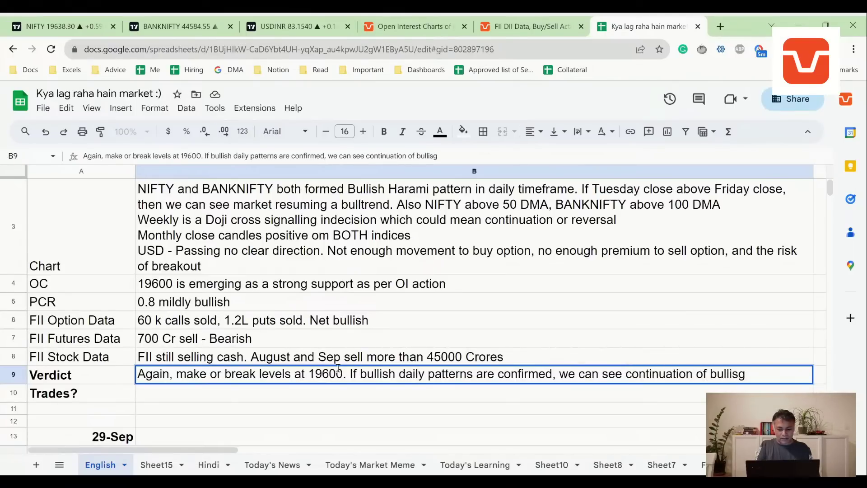
pyautogui.press('BackSpace')
pyautogui.write('h rall')
pyautogui.write('ly. If the channel,')
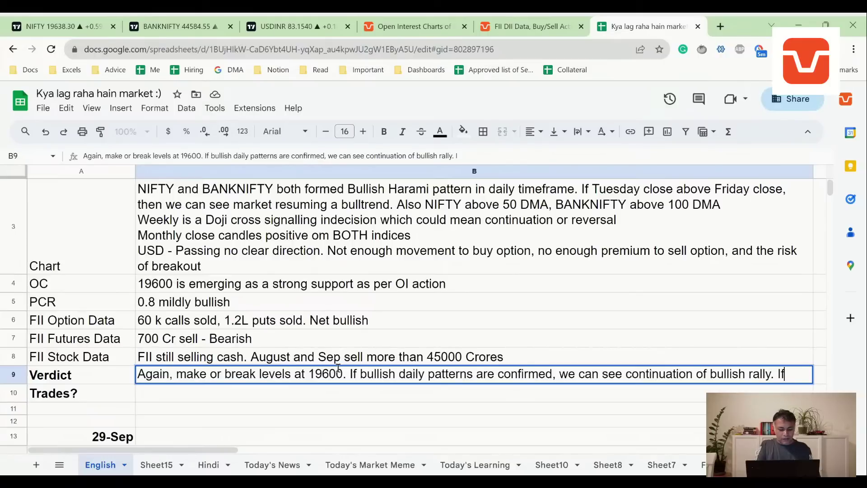
pyautogui.write(' an')
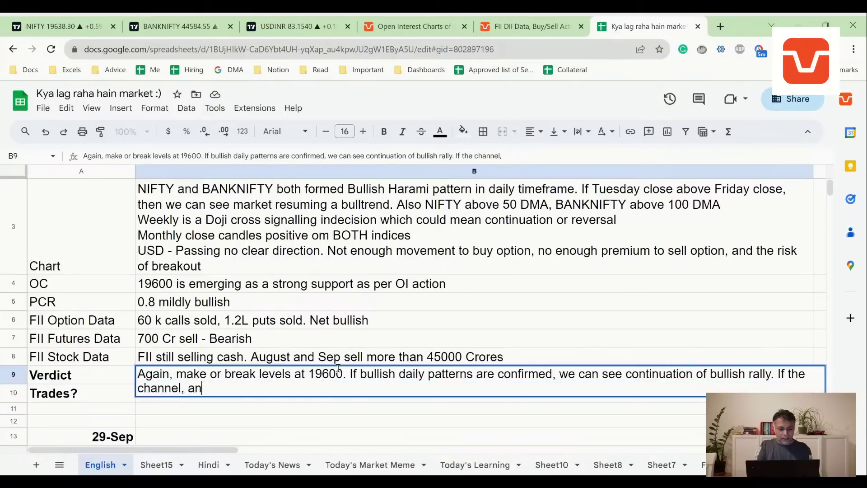
pyautogui.write('d the DMAs a')
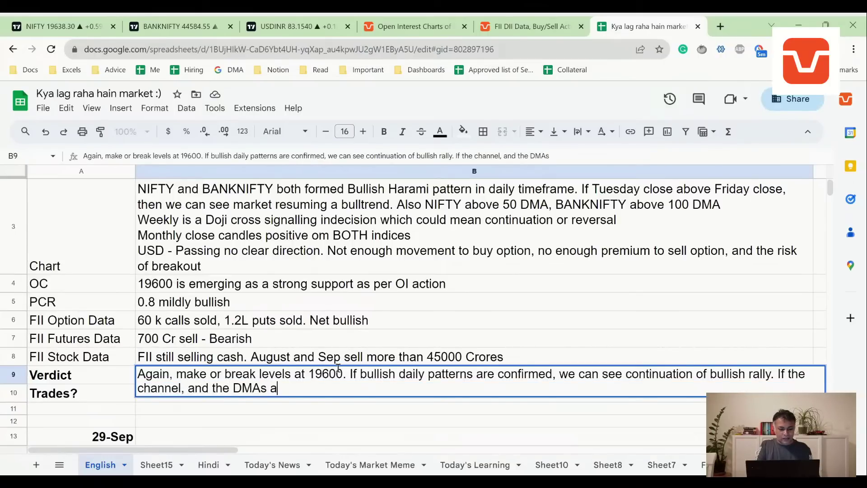
pyautogui.write('re broken, ')
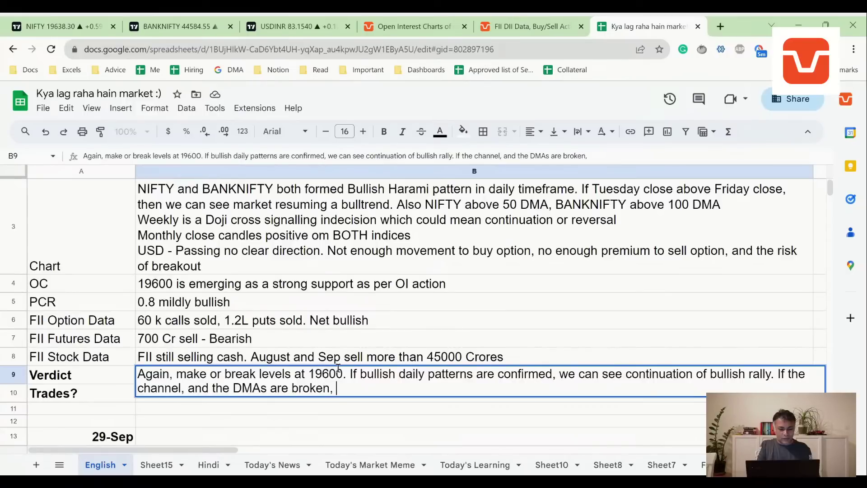
pyautogui.write('NIFTY Can')
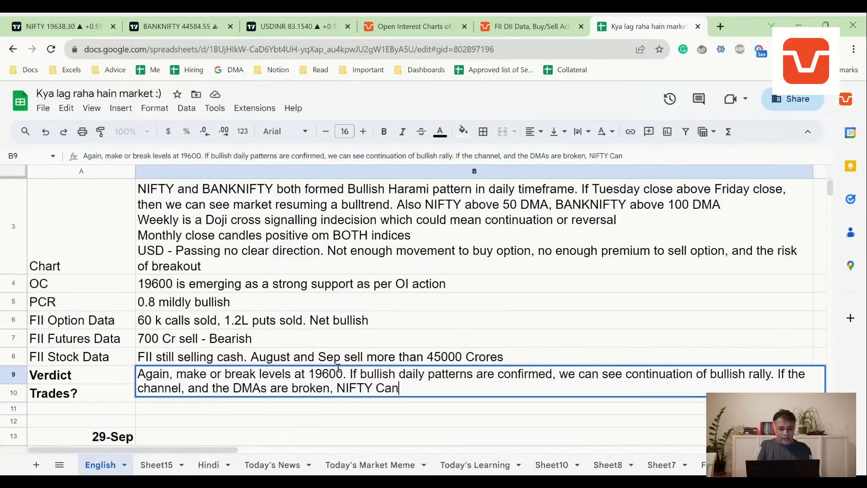
# Add that indices can crack further if channel and DMAs break; opinion: Bullishness to continue.
pyautogui.hotkey('ctrl', 'BackSpace')
pyautogui.hotkey('ctrl', 'BackSpace')
pyautogui.write('Indices can ')
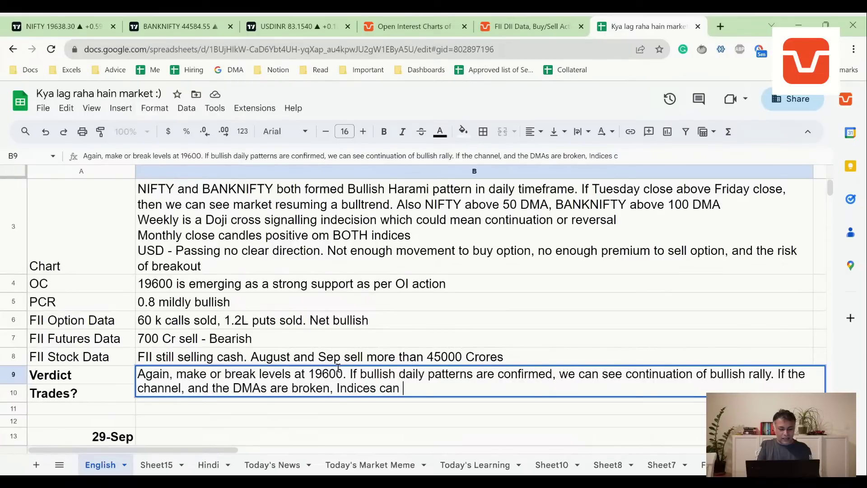
pyautogui.write('crack down futr')
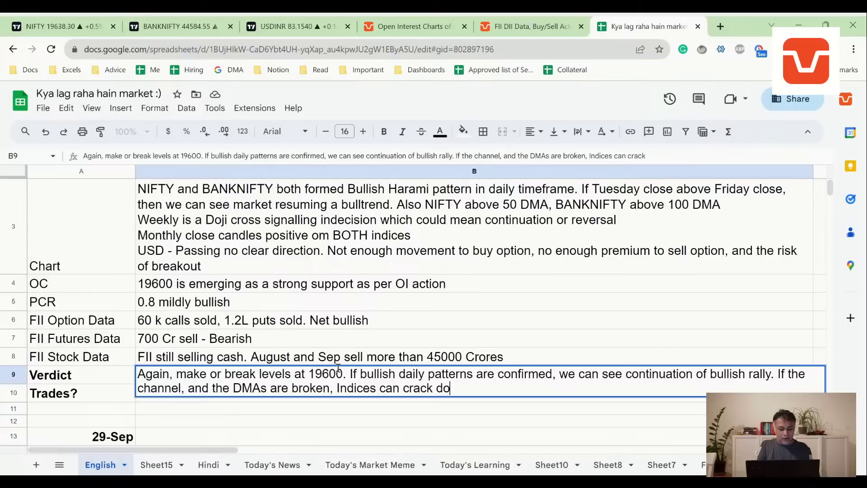
pyautogui.press('BackSpace')
pyautogui.press('BackSpace')
pyautogui.write('rthee.')
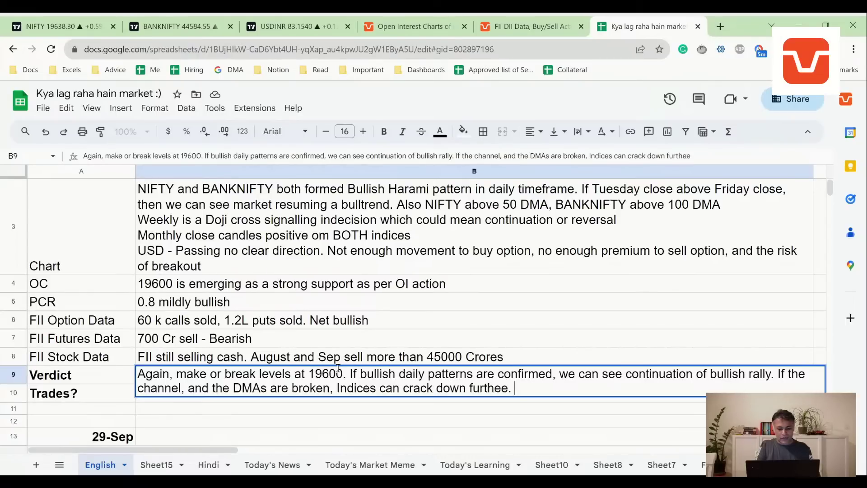
pyautogui.press('BackSpace')
pyautogui.write('r. My subjective ')
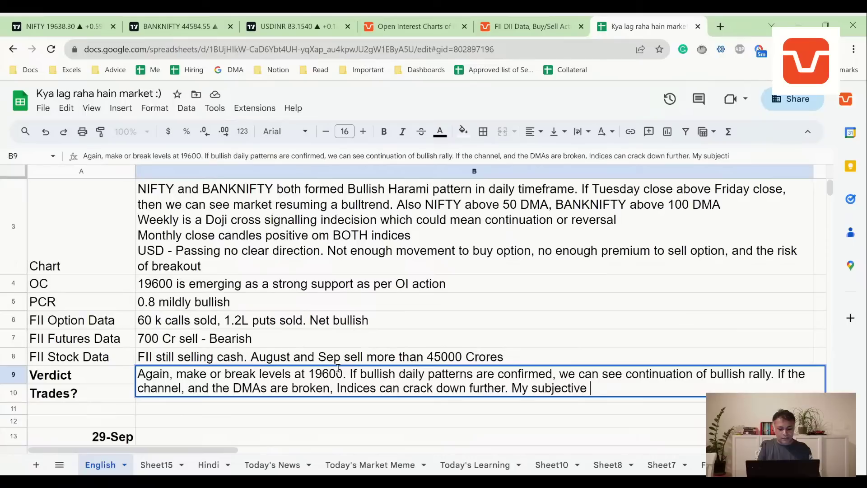
pyautogui.write('opinion -')
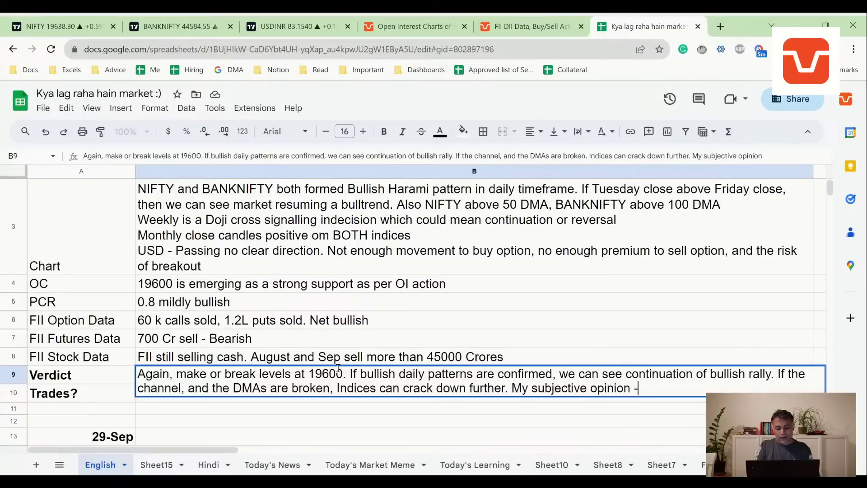
pyautogui.write(' Bullishn')
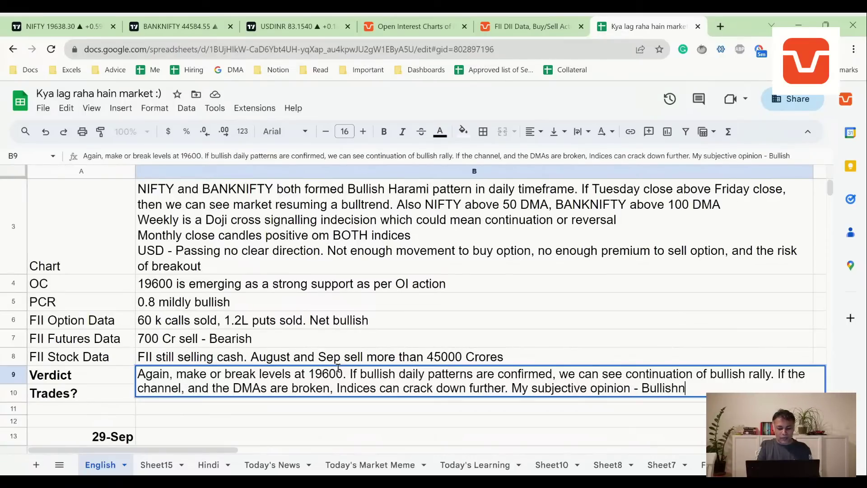
pyautogui.write('ess to contine')
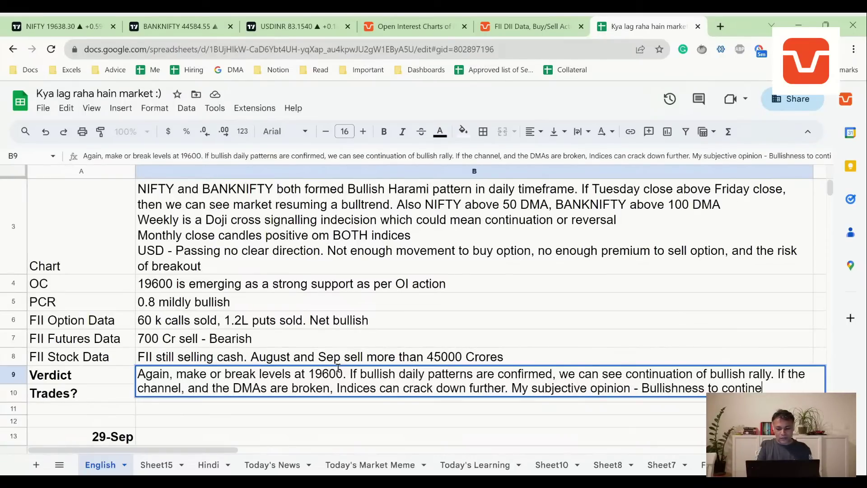
pyautogui.press('BackSpace')
pyautogui.write('ue')
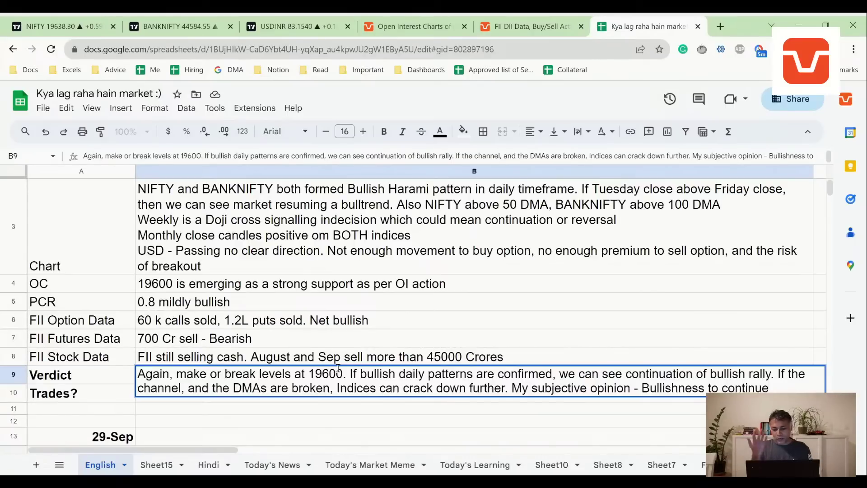
pyautogui.press('Return')
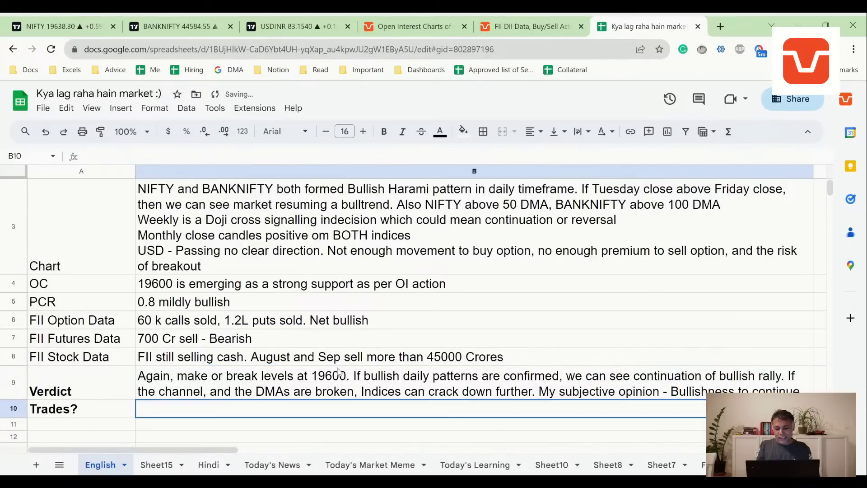
pyautogui.click(340, 372)
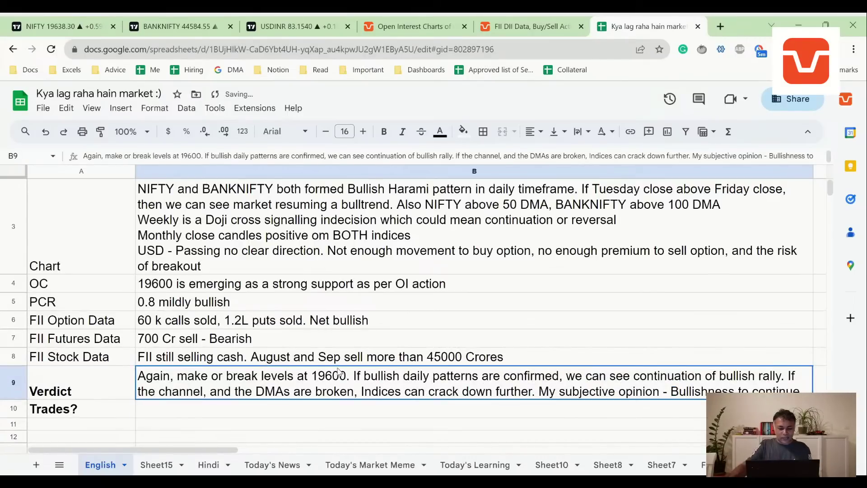
pyautogui.scroll(-1, 336, 369)
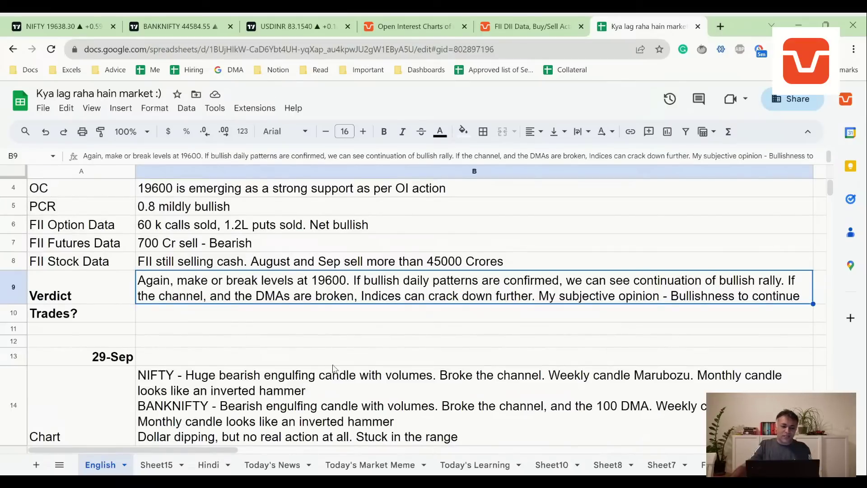
# Show NIFTY on 1-day candles, rescaled and panned to the recent months.
pyautogui.click(49, 18)
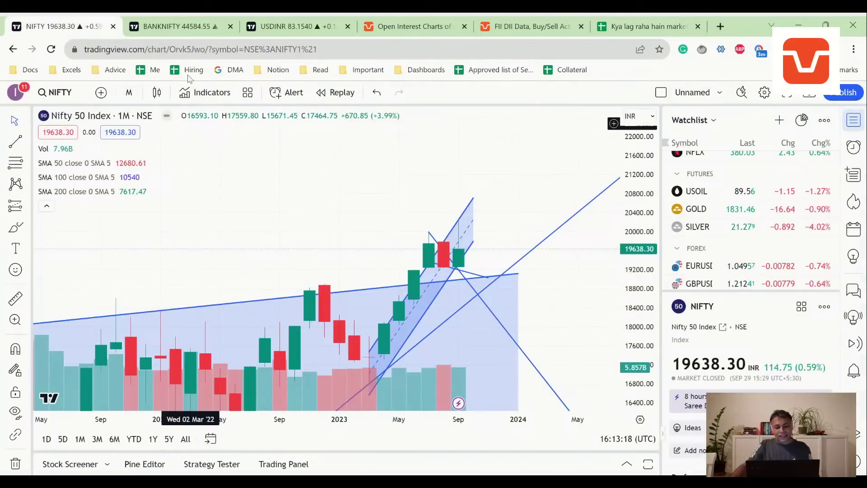
pyautogui.click(129, 93)
pyautogui.scroll(-2, 149, 364)
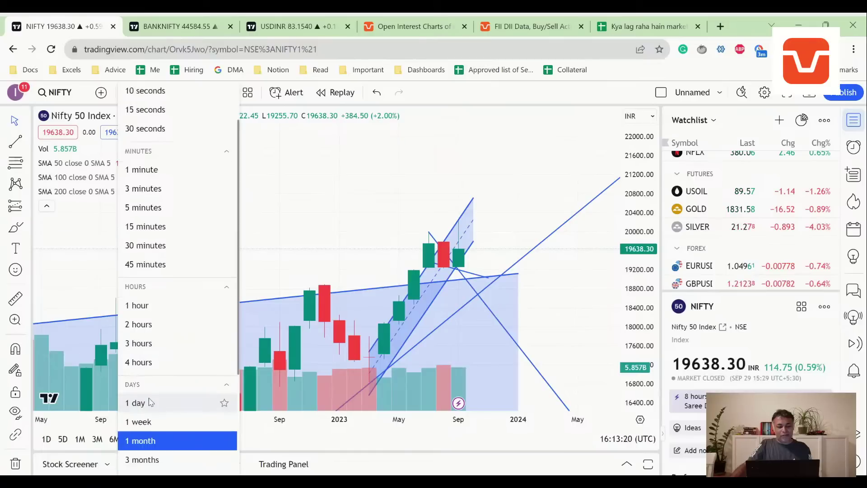
pyautogui.click(150, 403)
pyautogui.scroll(-2, 515, 271)
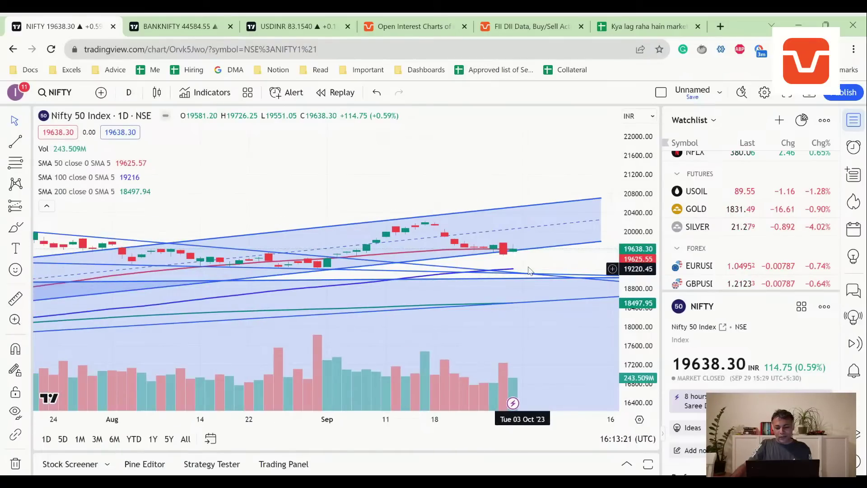
pyautogui.scroll(-2, 588, 257)
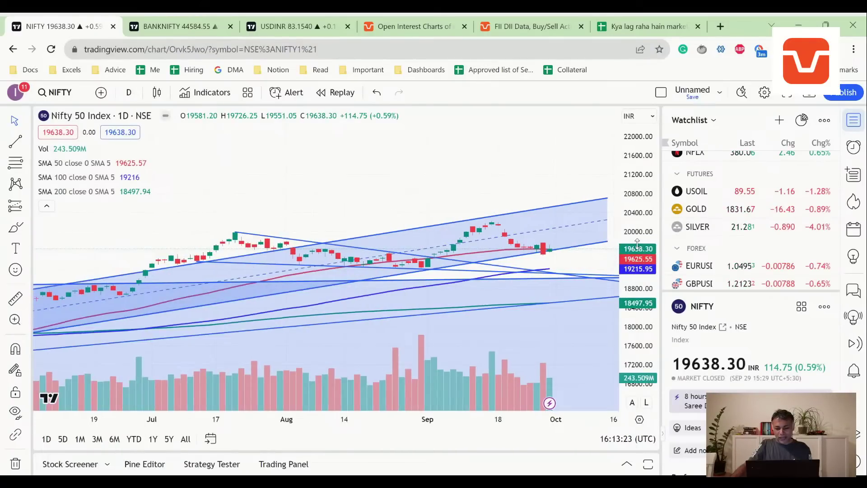
pyautogui.moveTo(637, 242); pyautogui.dragTo(636, 244)
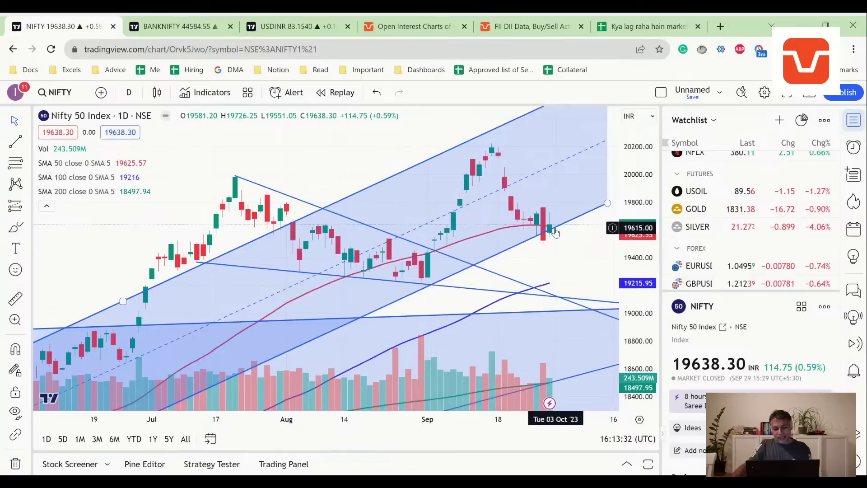
pyautogui.scroll(-3, 431, 299)
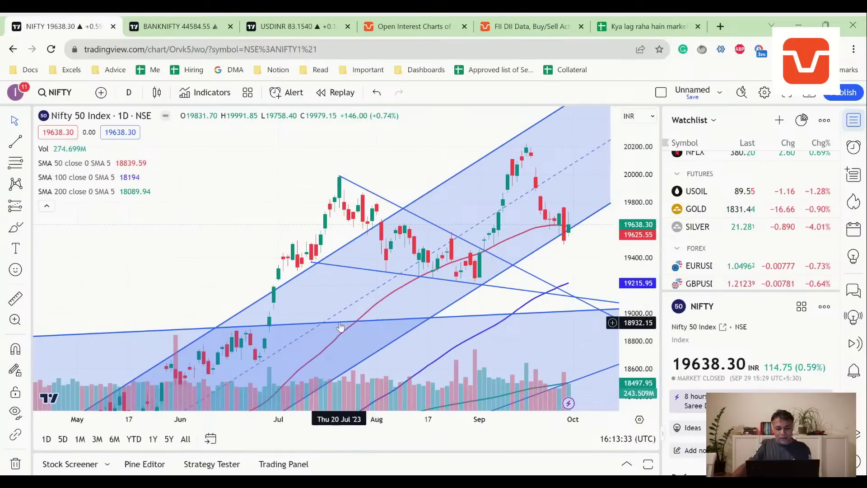
pyautogui.moveTo(636, 228); pyautogui.dragTo(636, 253)
pyautogui.scroll(-3, 588, 246)
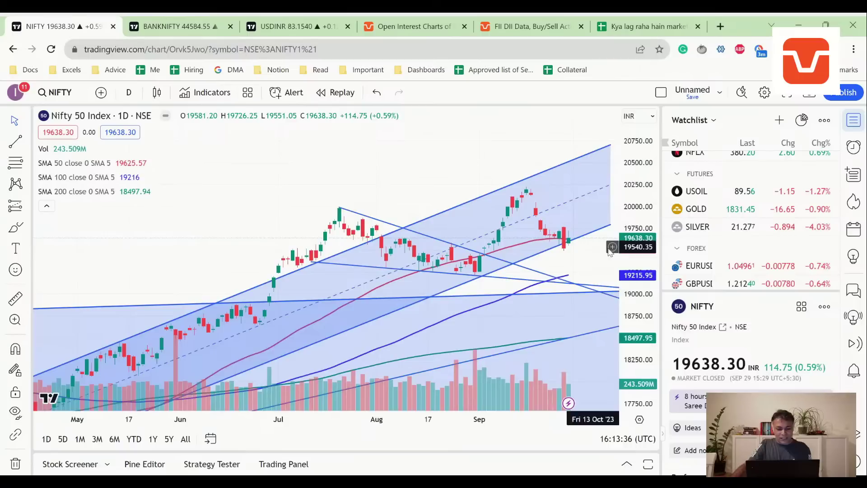
pyautogui.scroll(-2, 582, 252)
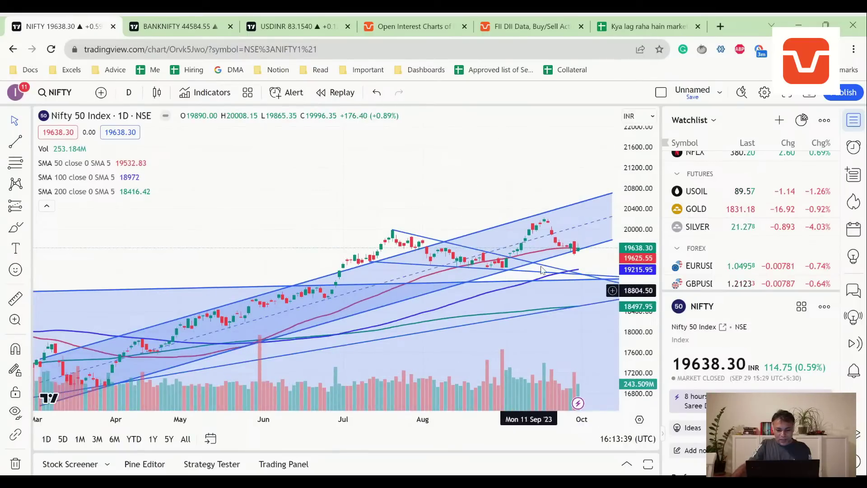
pyautogui.moveTo(514, 178); pyautogui.dragTo(461, 186)
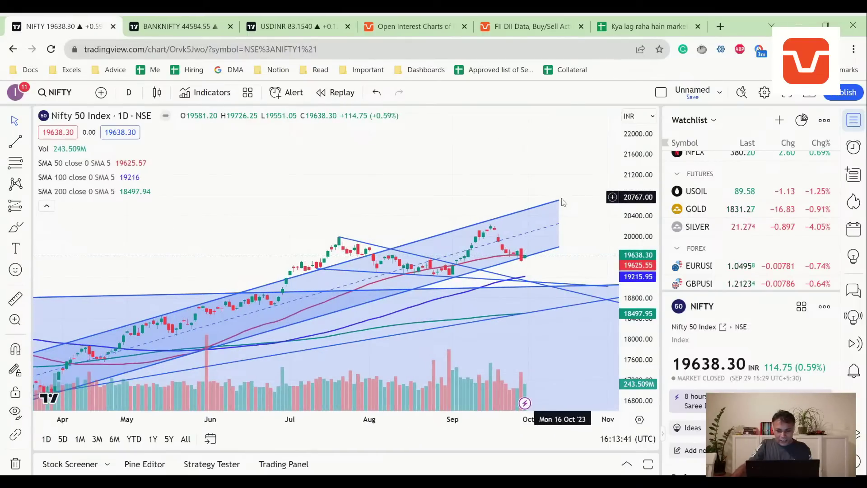
# Extend the rising channel's right end to 17 Oct.
pyautogui.click(562, 200)
pyautogui.moveTo(561, 200); pyautogui.dragTo(567, 199)
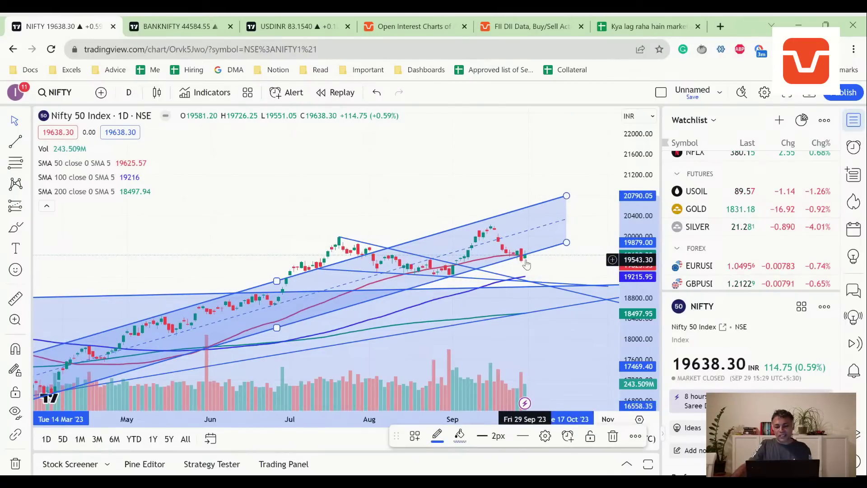
pyautogui.click(646, 26)
# Reword the verdict to 'My bias - Bullishness to continue - 60-40'.
pyautogui.press('Return')
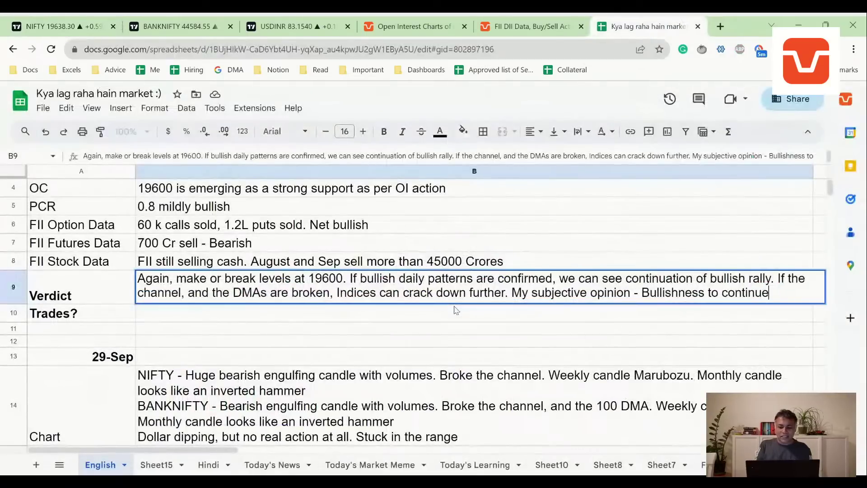
pyautogui.hotkey('ctrl', 'shift', 'Right')
pyautogui.hotkey('ctrl', 'shift', 'Right')
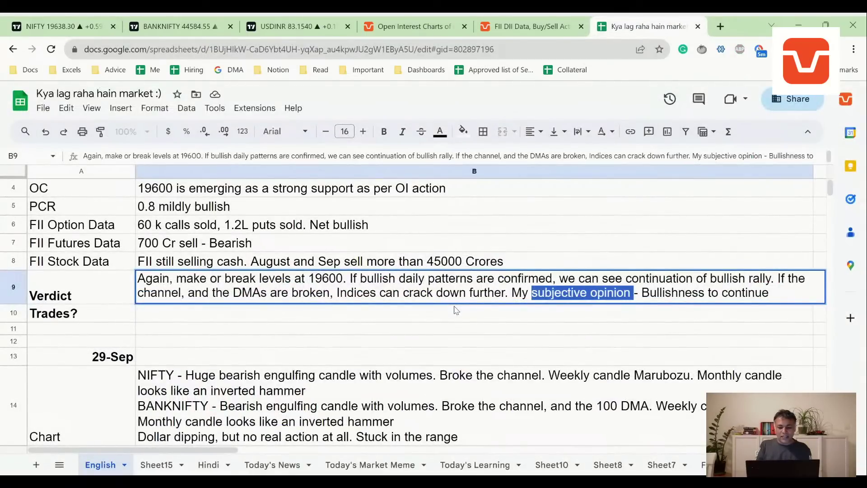
pyautogui.write('bias ')
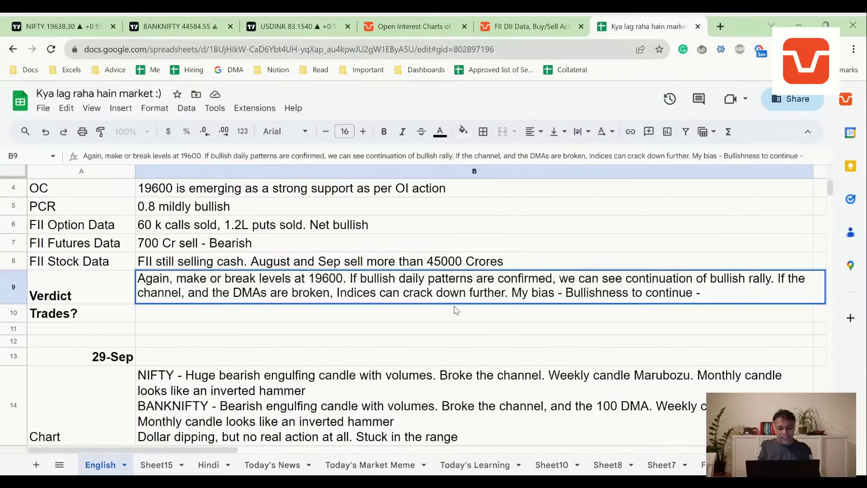
pyautogui.write(' 60-40')
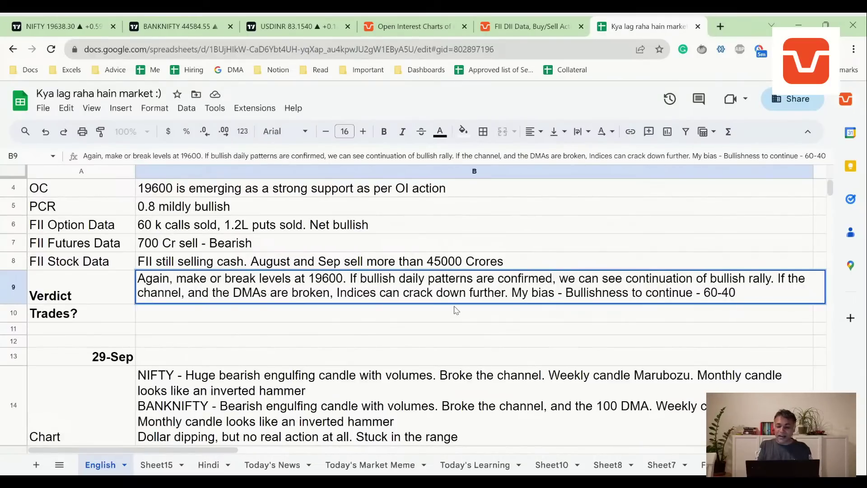
pyautogui.press('Return')
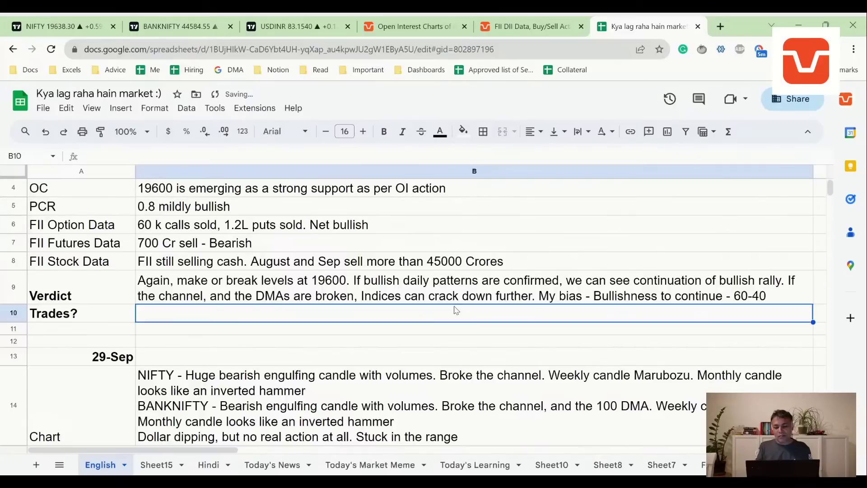
pyautogui.press('Up')
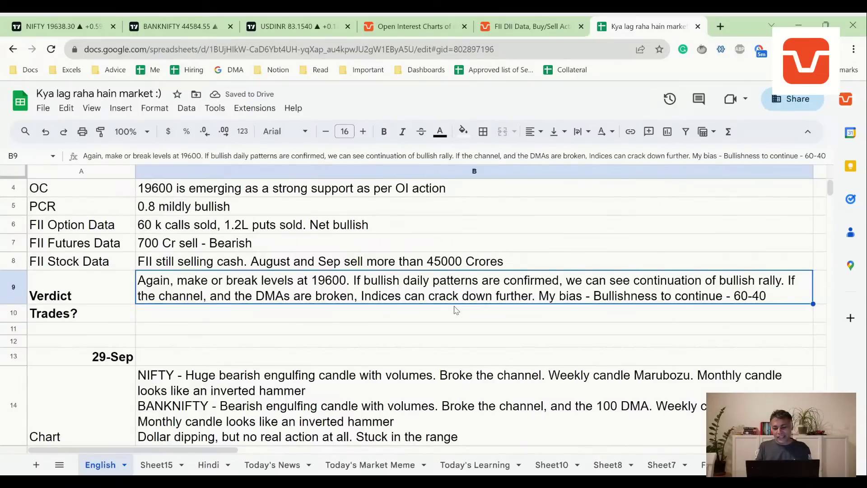
pyautogui.press('Return')
pyautogui.press('Escape')
pyautogui.press('Return')
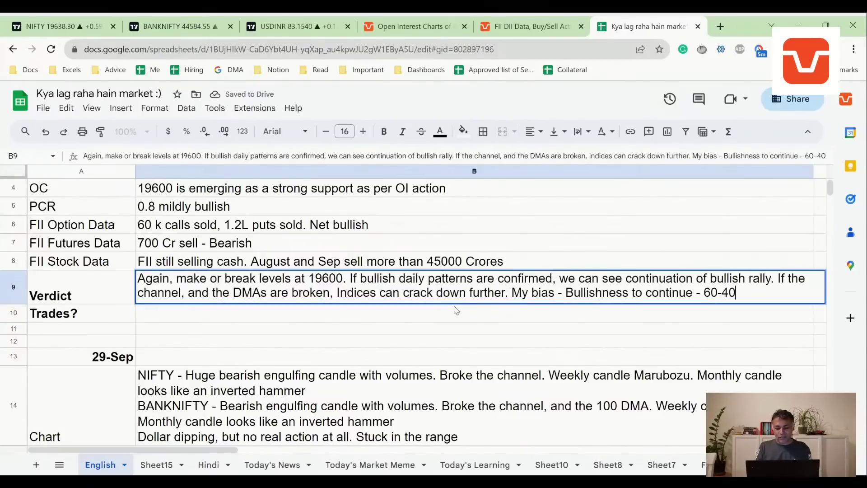
# Enter the Trades? plan in B10: wait for clarity, buy if supports hold, sell if they crack.
pyautogui.press('Return')
pyautogui.write('W')
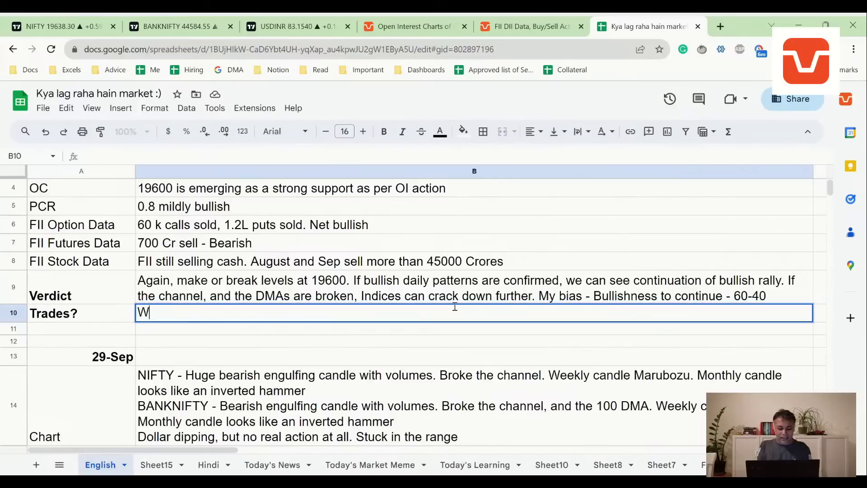
pyautogui.write('ait for cla')
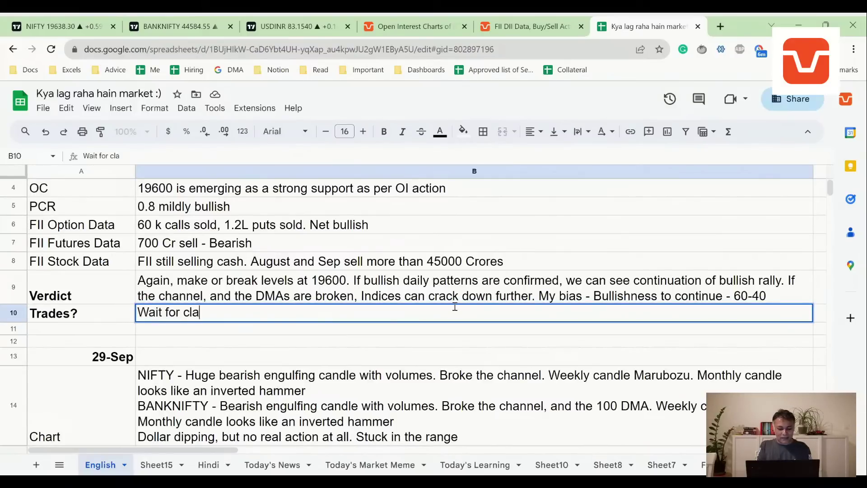
pyautogui.write('rity, no po')
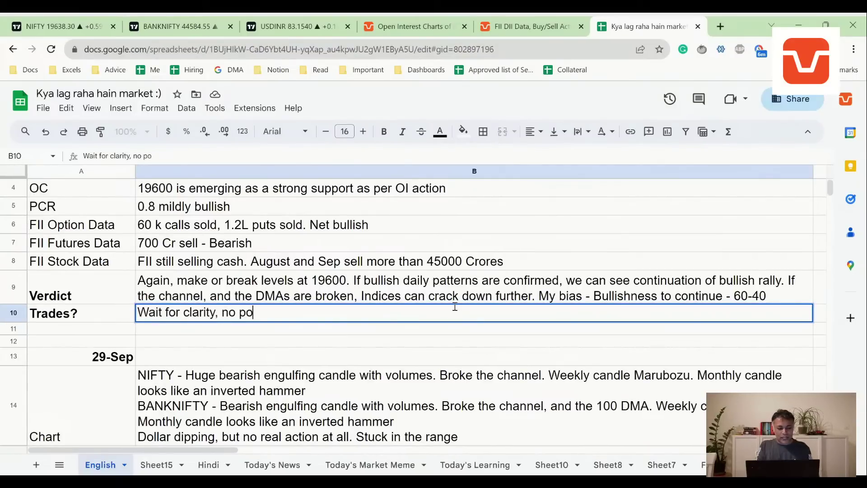
pyautogui.write('int gambling')
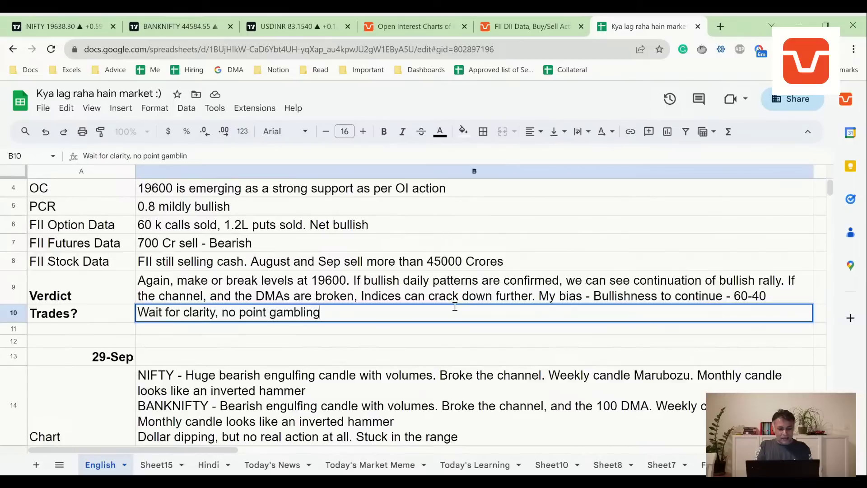
pyautogui.write('. If supports hold')
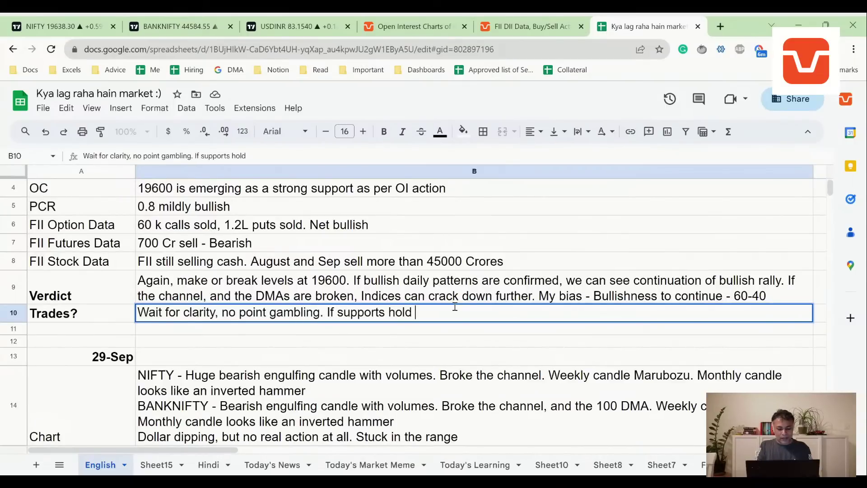
pyautogui.write(' - buy. If suppr')
pyautogui.press('BackSpace')
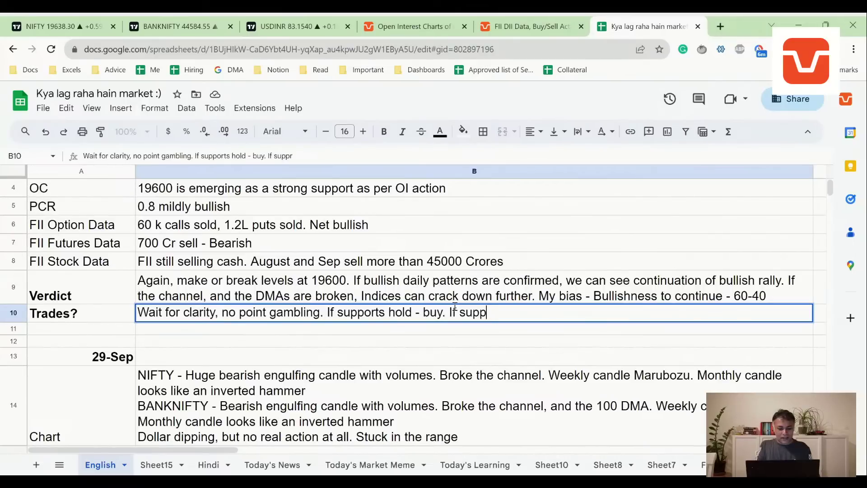
pyautogui.write('orts crack, sell')
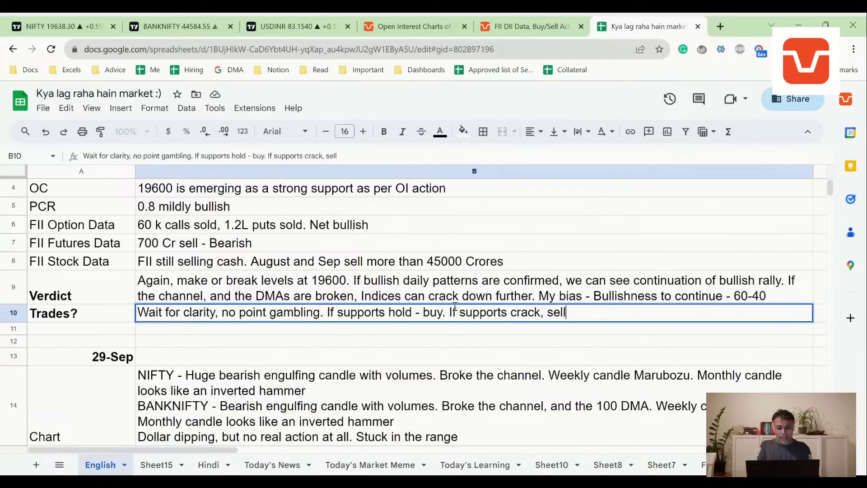
pyautogui.press('Return')
# Reselect the Trades? cell B10 so the completed note saves.
pyautogui.press('Up')
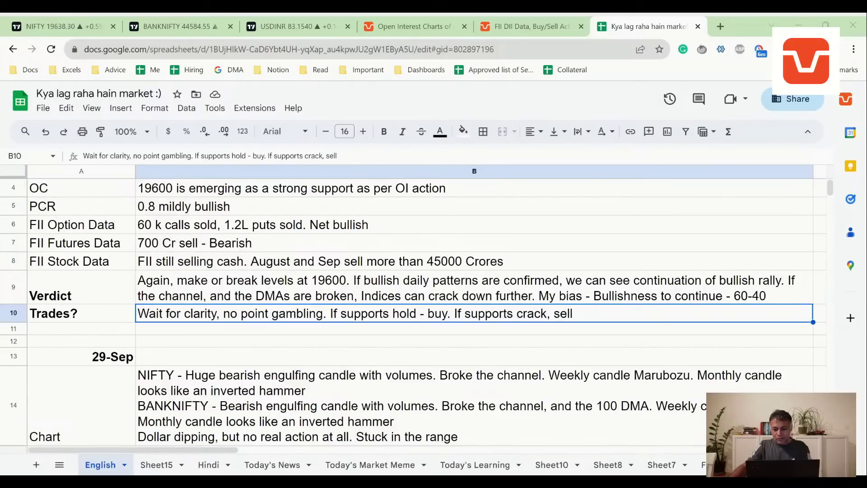
# Return to Sensibull's NIFTY weekly open interest chart for 05 Oct and show the Analyse menu.
pyautogui.click(425, 23)
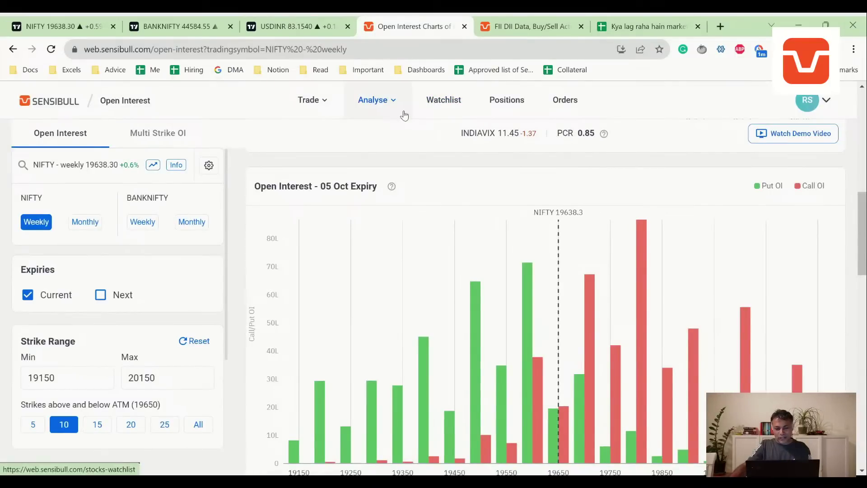
pyautogui.moveTo(395, 113)
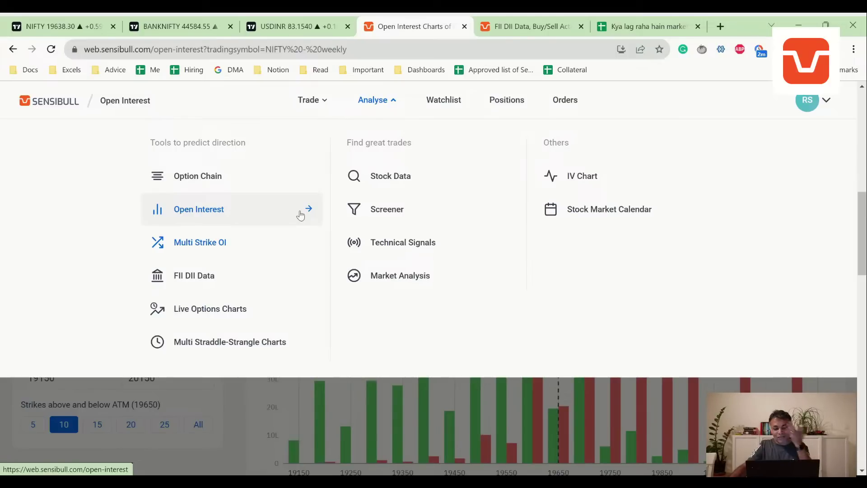
pyautogui.moveTo(311, 102)
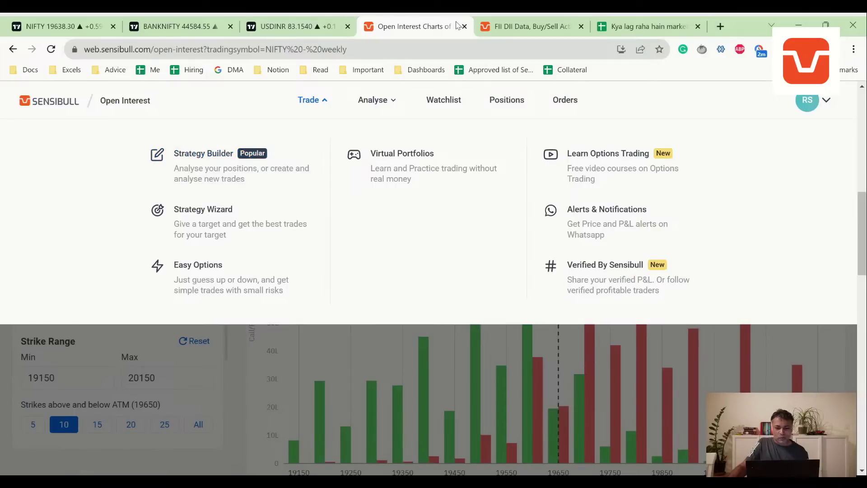
# Show the FII DII monthly cash table with Sep 2023 FII net -₹26,692 Cr, then open Analyse.
pyautogui.click(484, 23)
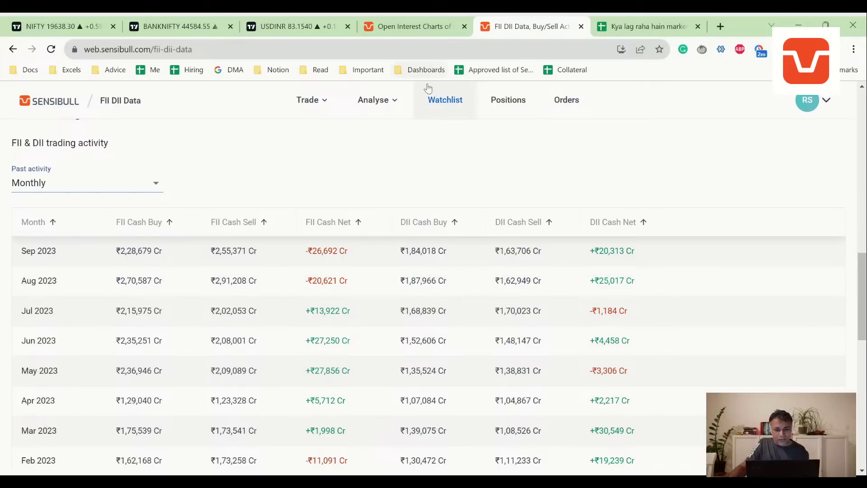
pyautogui.click(374, 100)
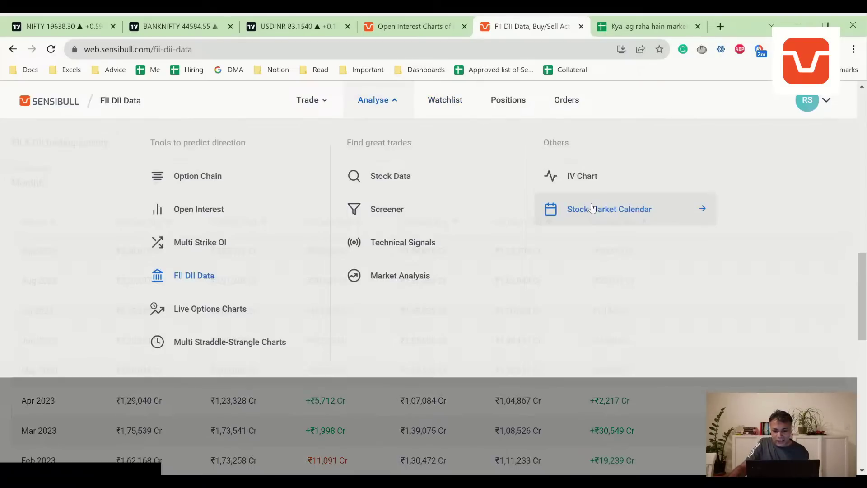
# Open the Stock Market Calendar and highlight the 06 Oct RBI decision (6.50%) and Non Farm Payrolls.
pyautogui.click(592, 208)
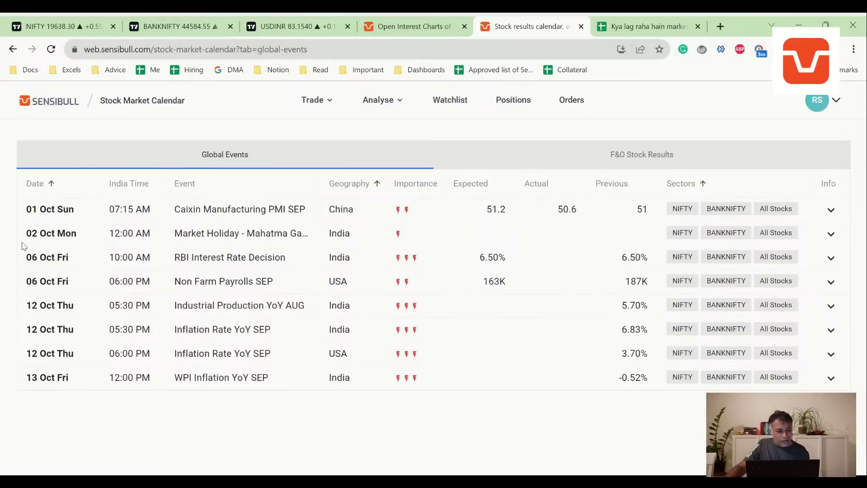
pyautogui.moveTo(25, 265); pyautogui.dragTo(796, 256)
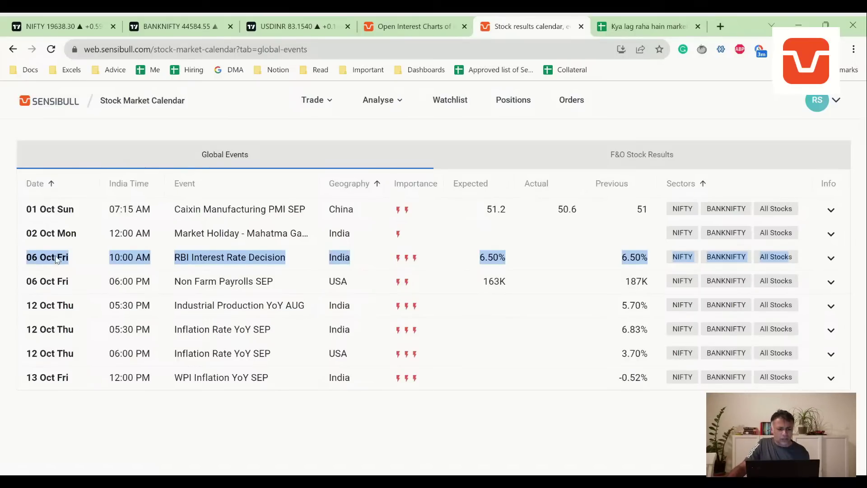
pyautogui.moveTo(22, 282); pyautogui.dragTo(802, 285)
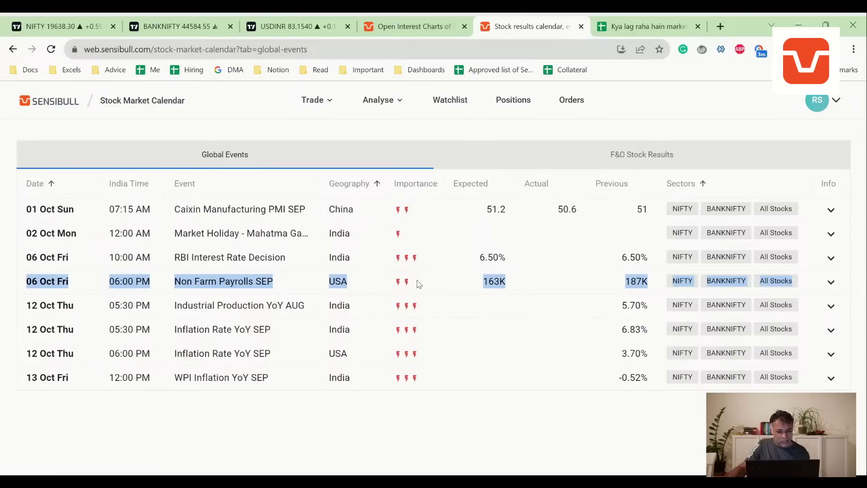
pyautogui.click(391, 291)
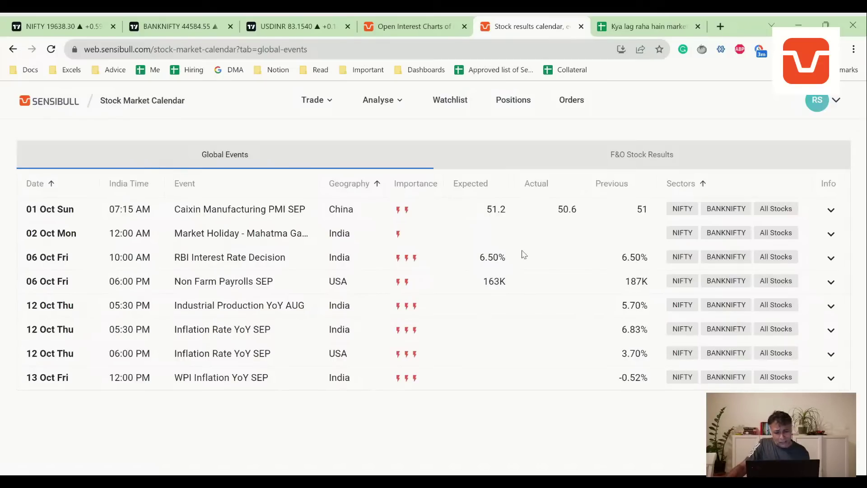
pyautogui.moveTo(478, 257); pyautogui.dragTo(504, 262)
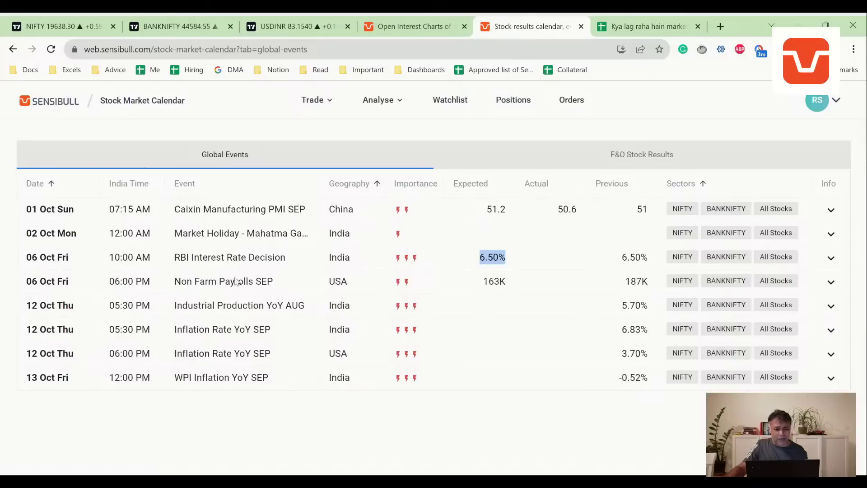
pyautogui.tripleClick(214, 259)
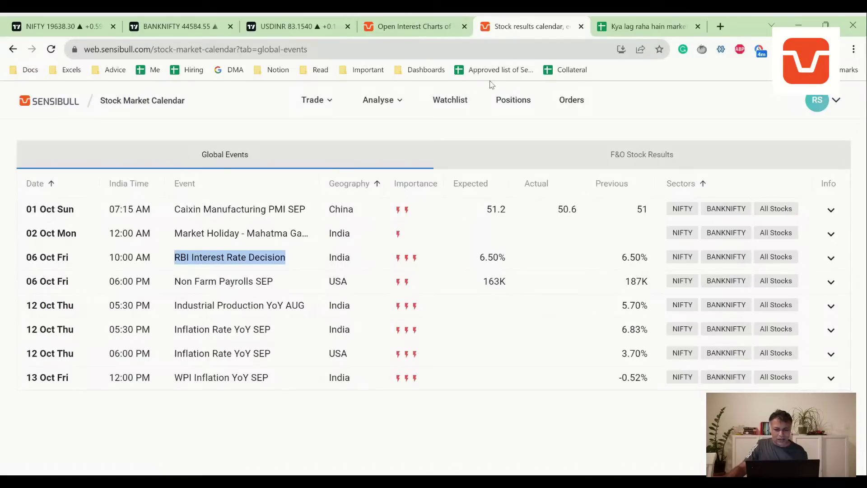
# Go back to the NIFTY weekly open interest chart for the 05 Oct expiry around 19650 ATM.
pyautogui.click(407, 26)
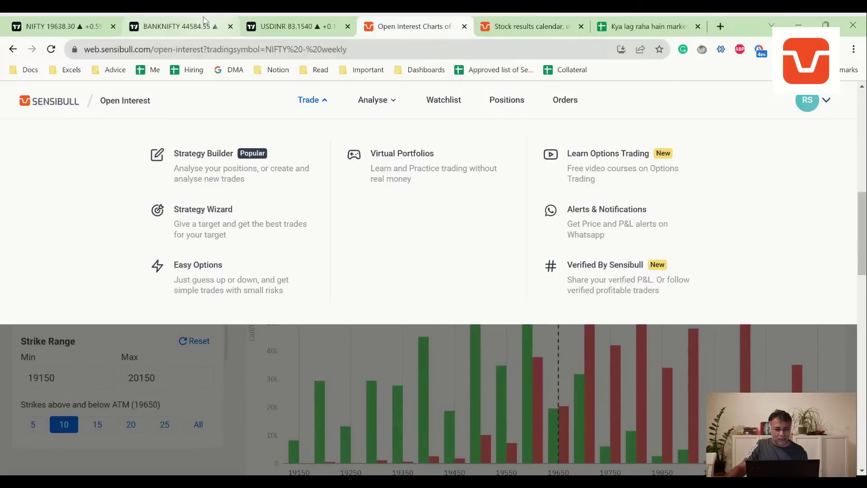